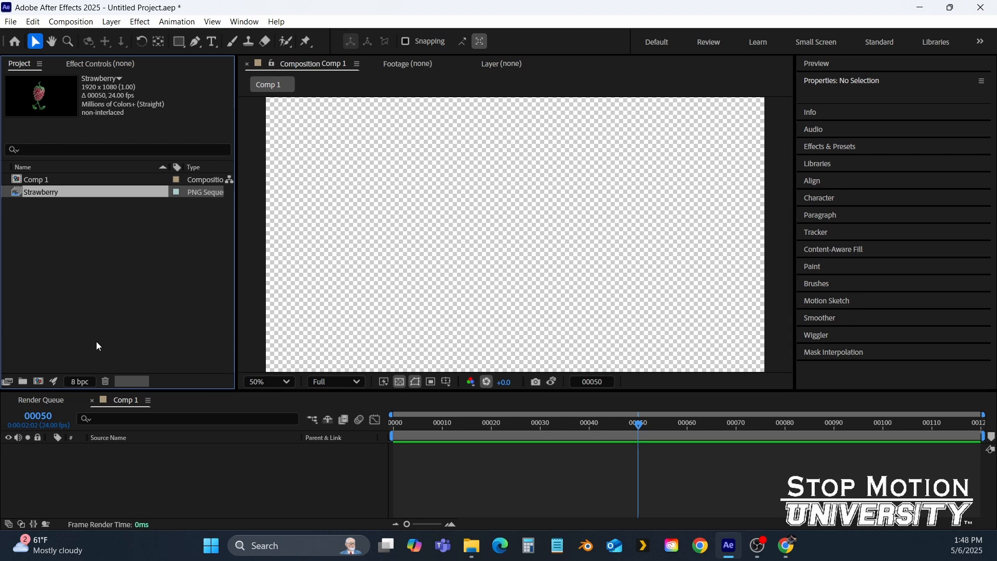
# Add the Strawberry PNG sequence to the Comp 1 timeline and preview it from frame 0.
pyautogui.click(47, 180)
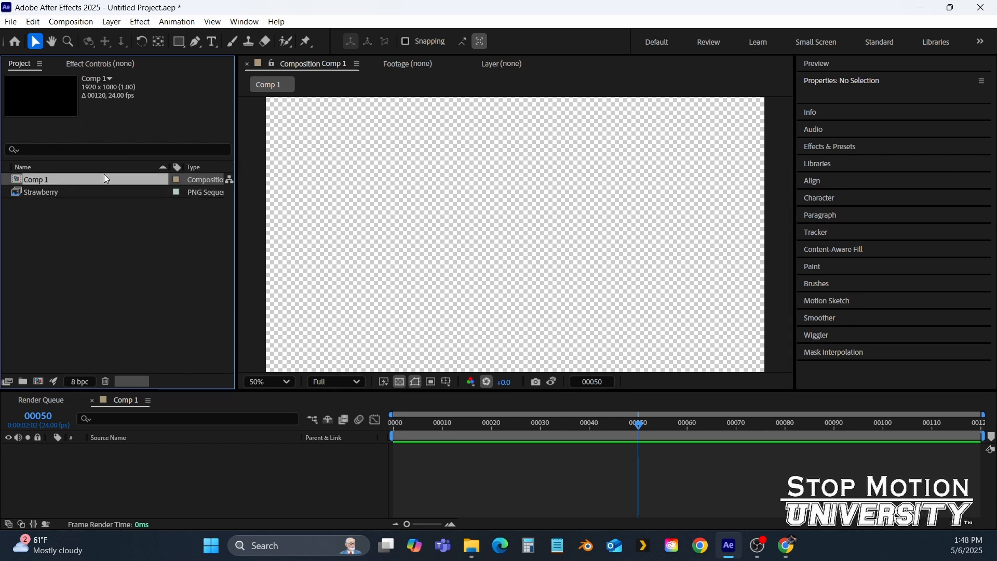
pyautogui.click(50, 196)
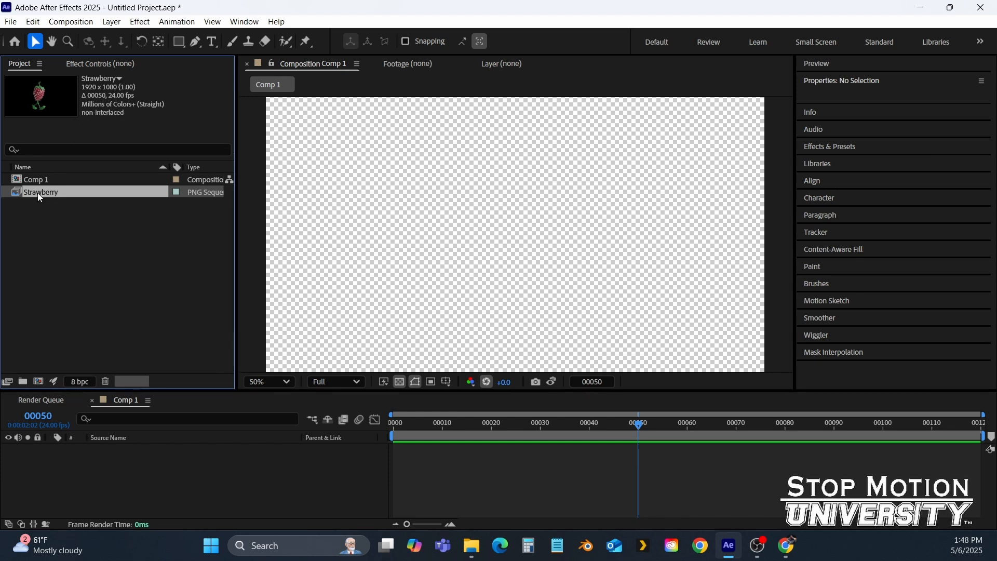
pyautogui.moveTo(39, 191); pyautogui.dragTo(104, 462)
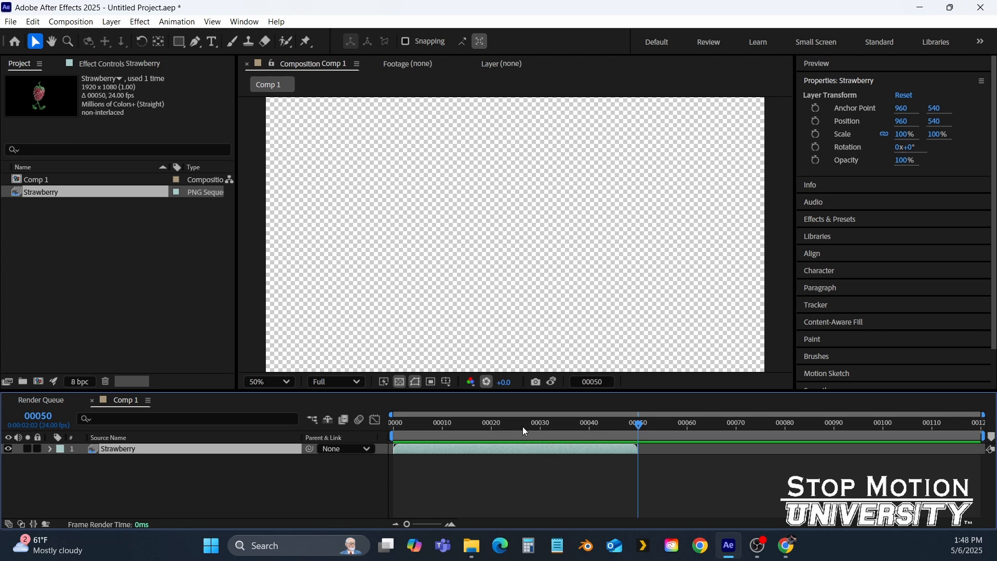
pyautogui.moveTo(524, 431); pyautogui.dragTo(379, 423)
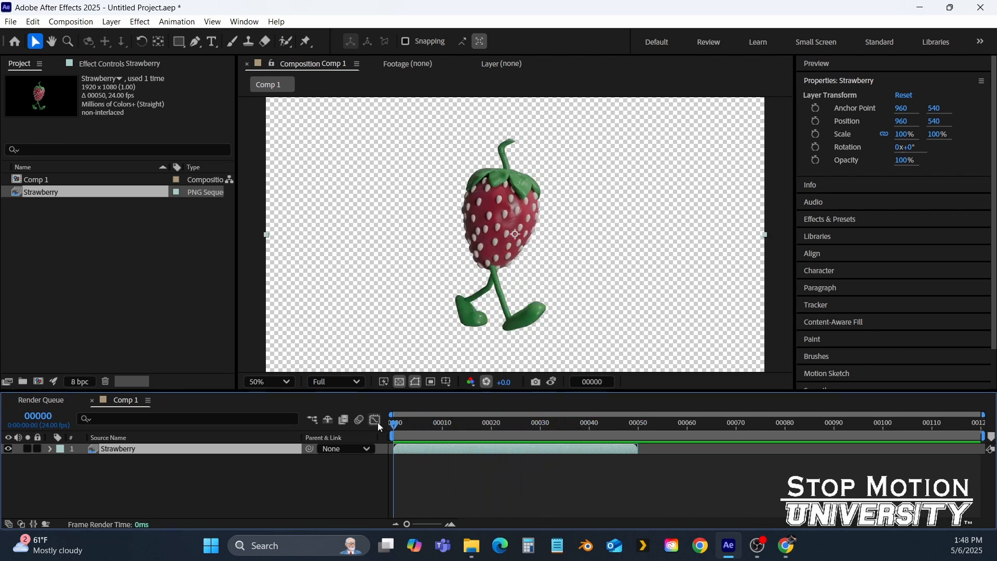
pyautogui.press('space')
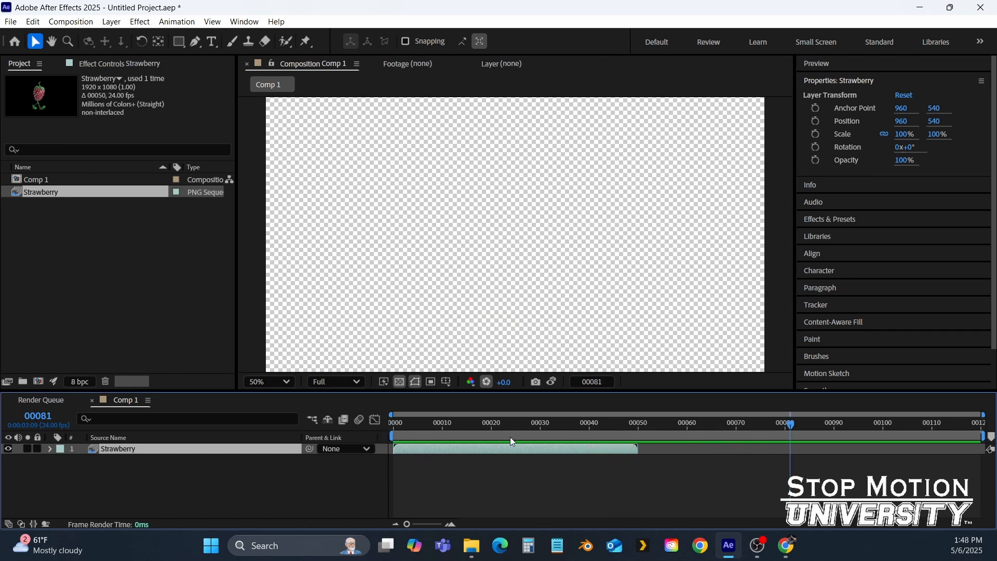
pyautogui.press('space')
# Duplicate the Strawberry layer twice, place the copies end to end starting at frames 50 and 100, and play the result.
pyautogui.click(103, 468)
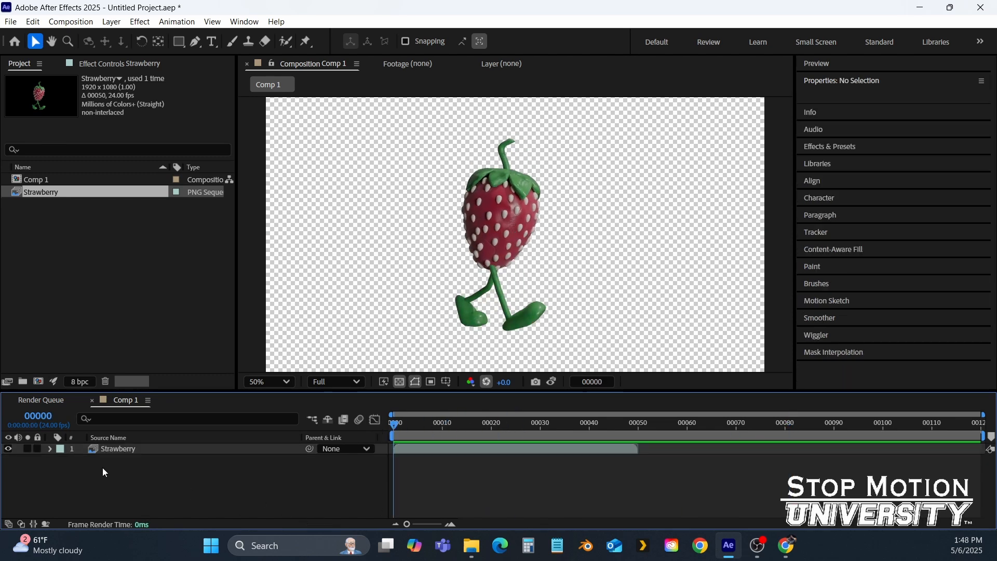
pyautogui.click(123, 448)
pyautogui.hotkey('ctrl', 'd')
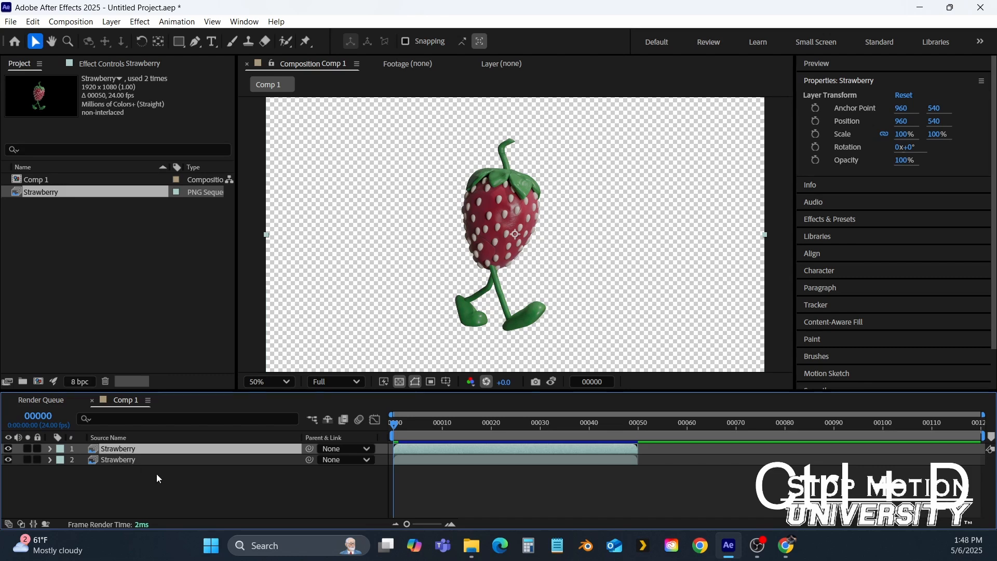
pyautogui.click(419, 459)
pyautogui.moveTo(421, 460); pyautogui.dragTo(938, 476)
pyautogui.hotkey('ctrl', 'd')
pyautogui.press('space')
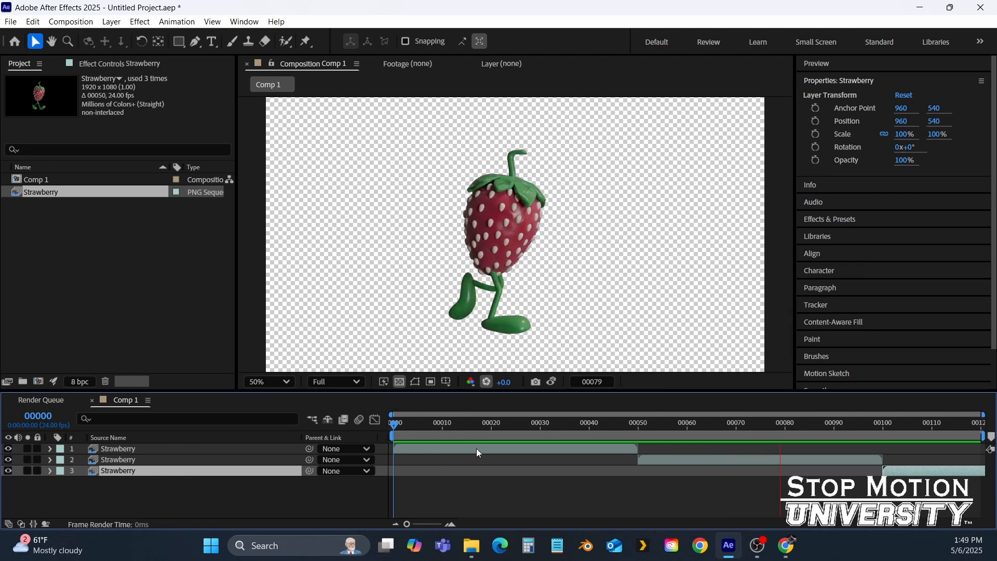
pyautogui.press('space')
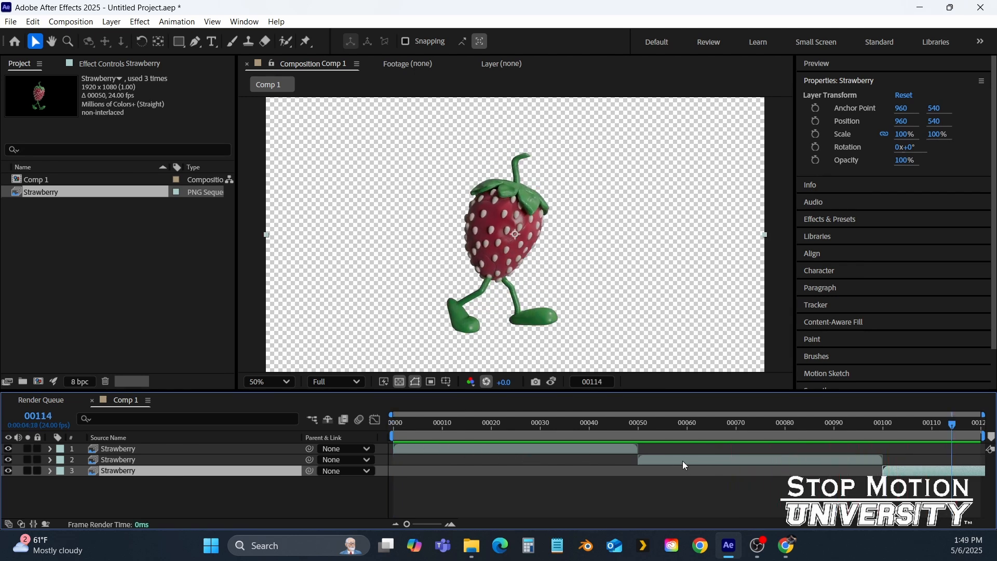
# Shift the second and third Strawberry layers slightly earlier so each overlaps the preceding one by a frame, and preview from frame 0.
pyautogui.click(637, 458)
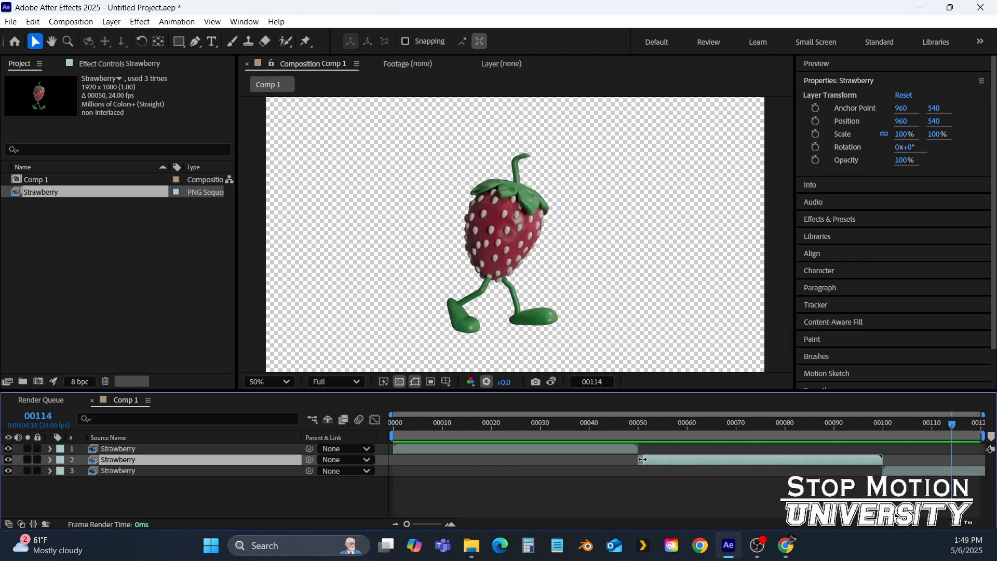
pyautogui.moveTo(669, 462); pyautogui.dragTo(664, 462)
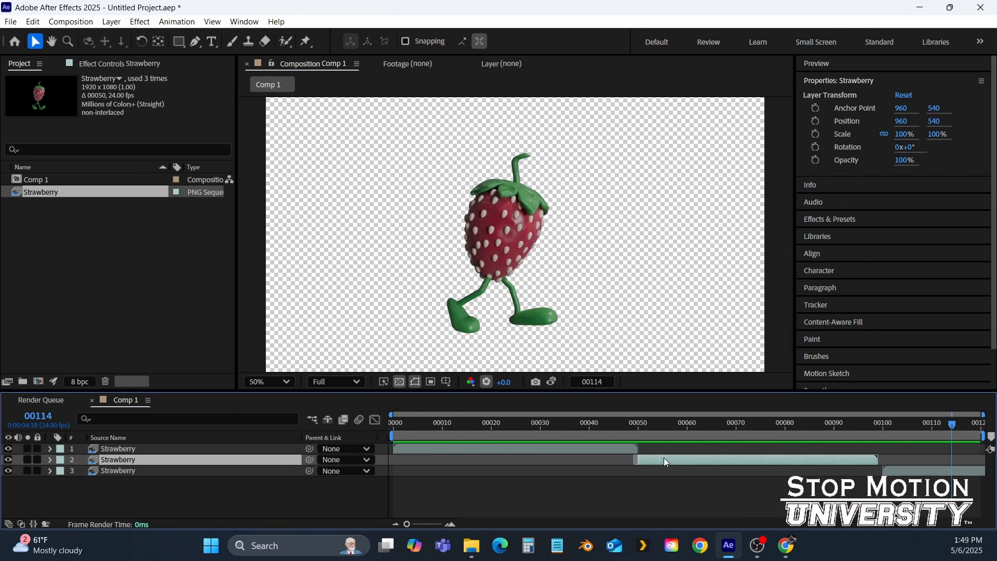
pyautogui.click(898, 473)
pyautogui.moveTo(897, 473); pyautogui.dragTo(890, 475)
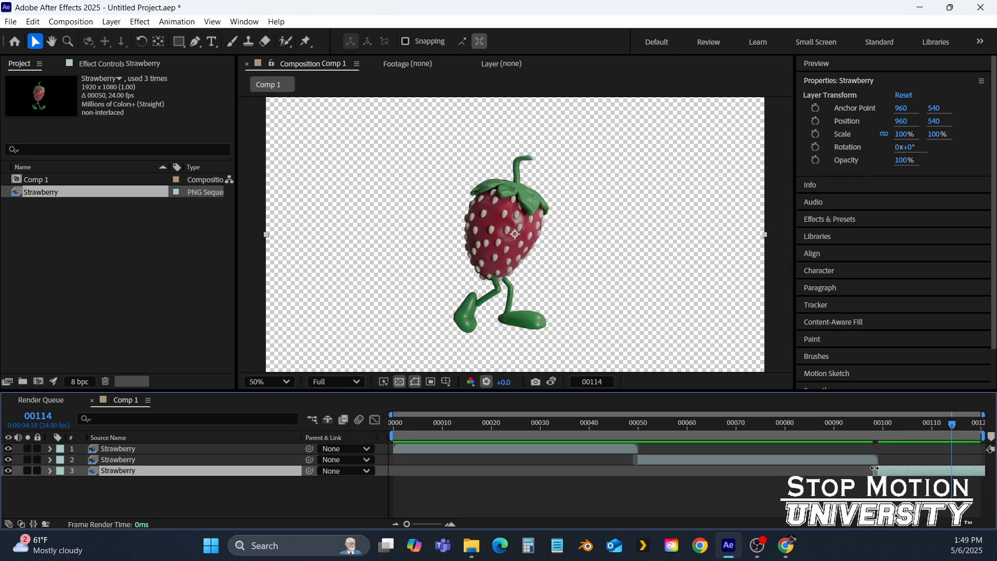
pyautogui.moveTo(814, 432); pyautogui.dragTo(353, 438)
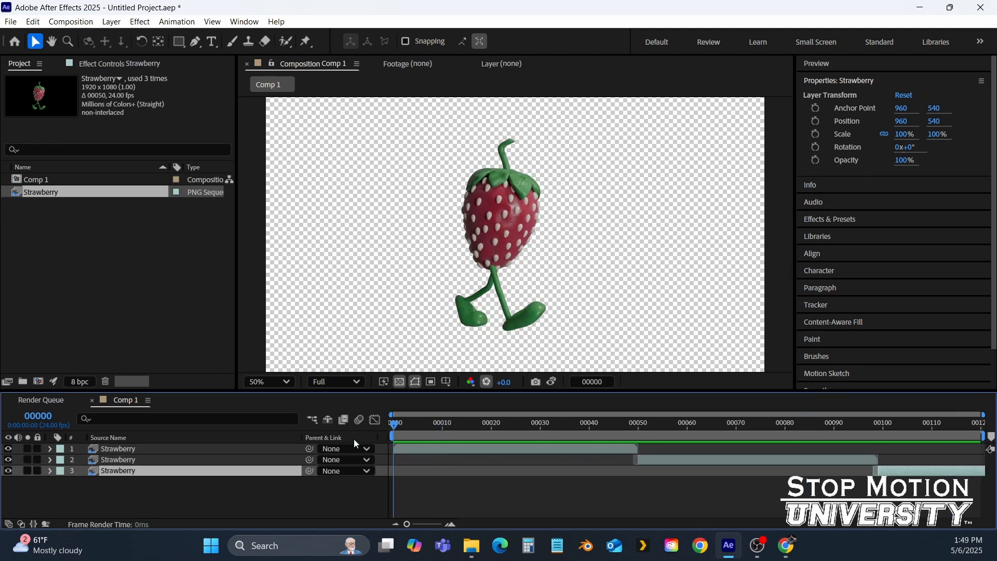
pyautogui.press('space')
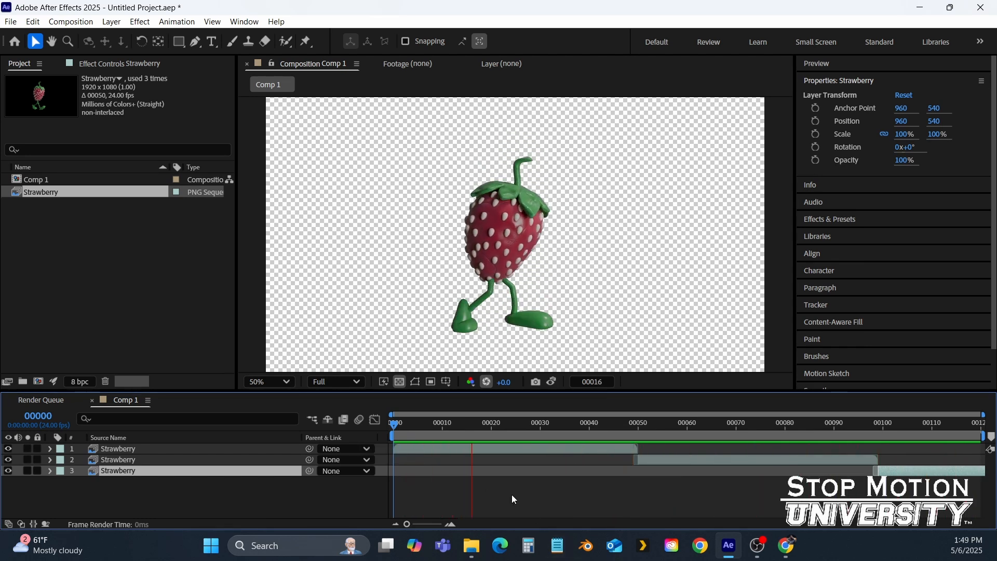
pyautogui.press('space')
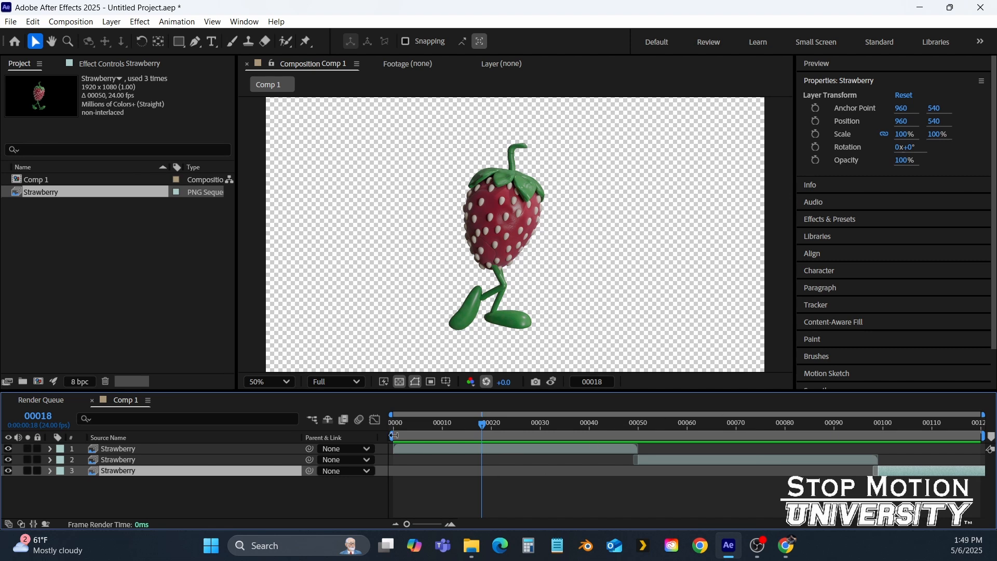
# Check the layer overlap near frame 99 and set the composition's duration to 150 frames.
pyautogui.click(167, 501)
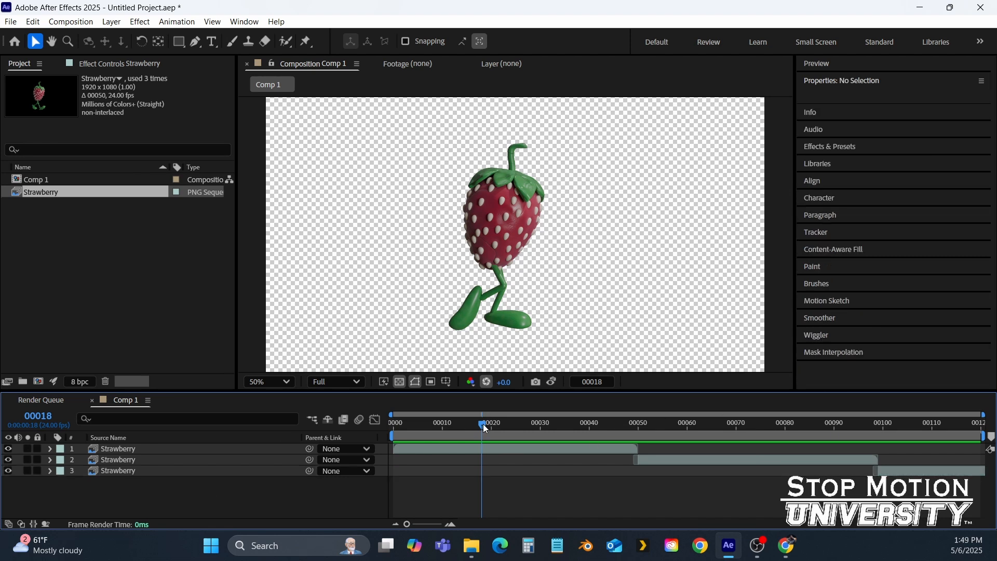
pyautogui.moveTo(484, 425); pyautogui.dragTo(878, 465)
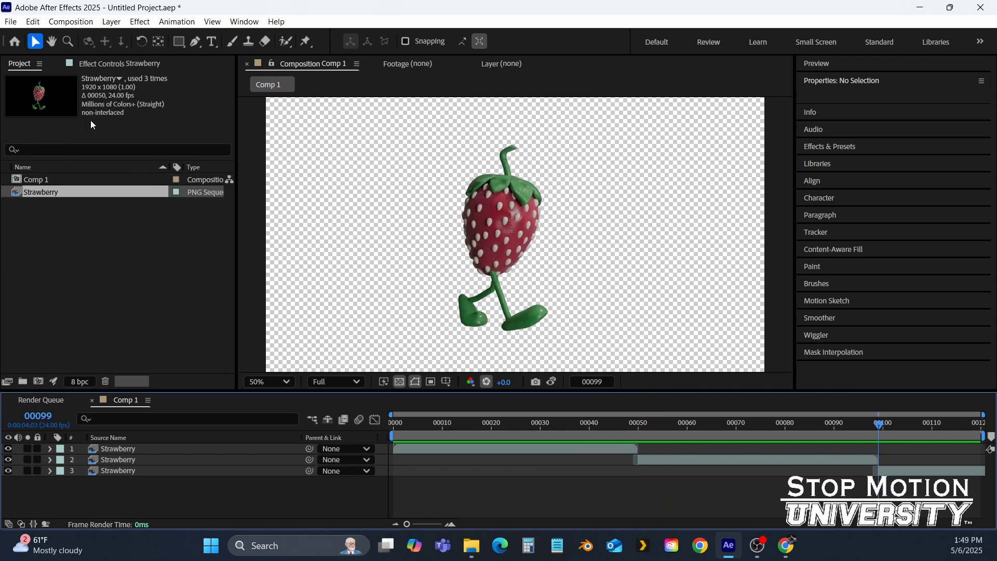
pyautogui.click(82, 22)
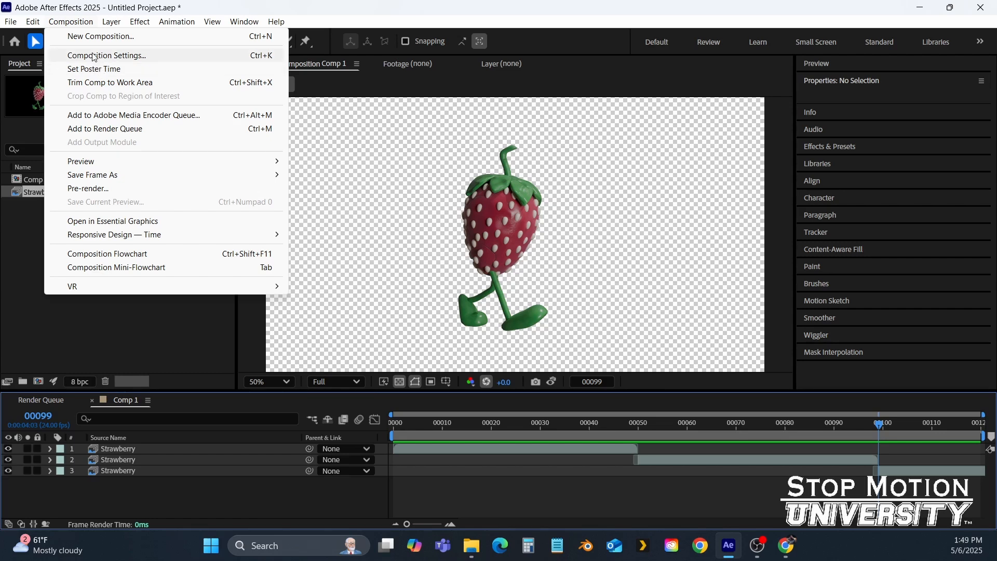
pyautogui.click(86, 56)
pyautogui.click(422, 351)
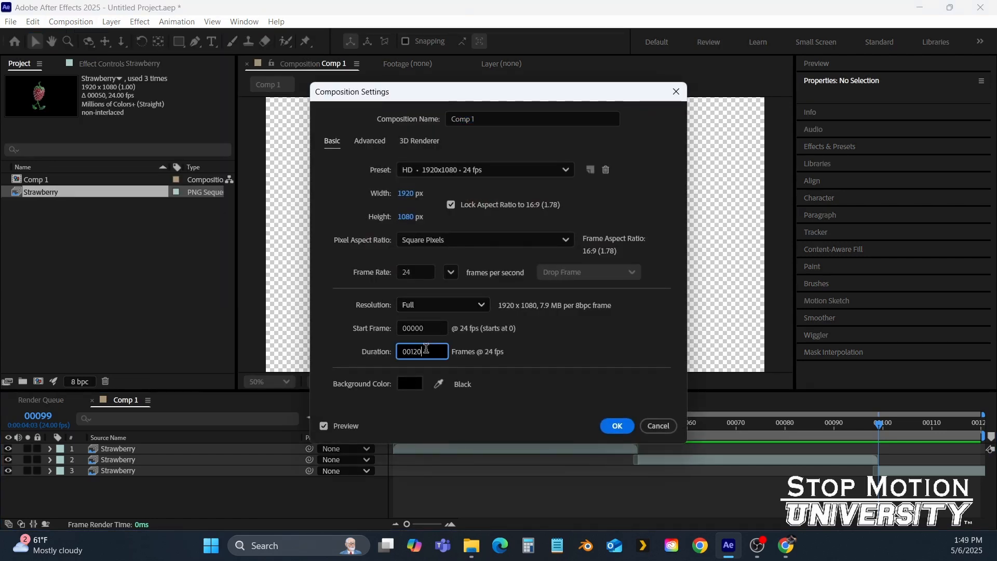
pyautogui.press('Return')
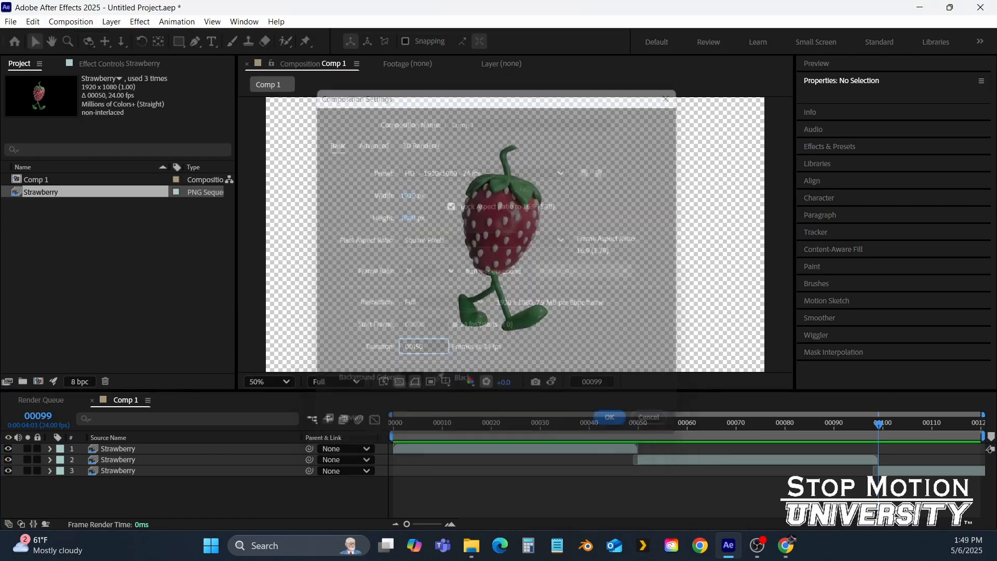
pyautogui.moveTo(415, 524); pyautogui.dragTo(397, 538)
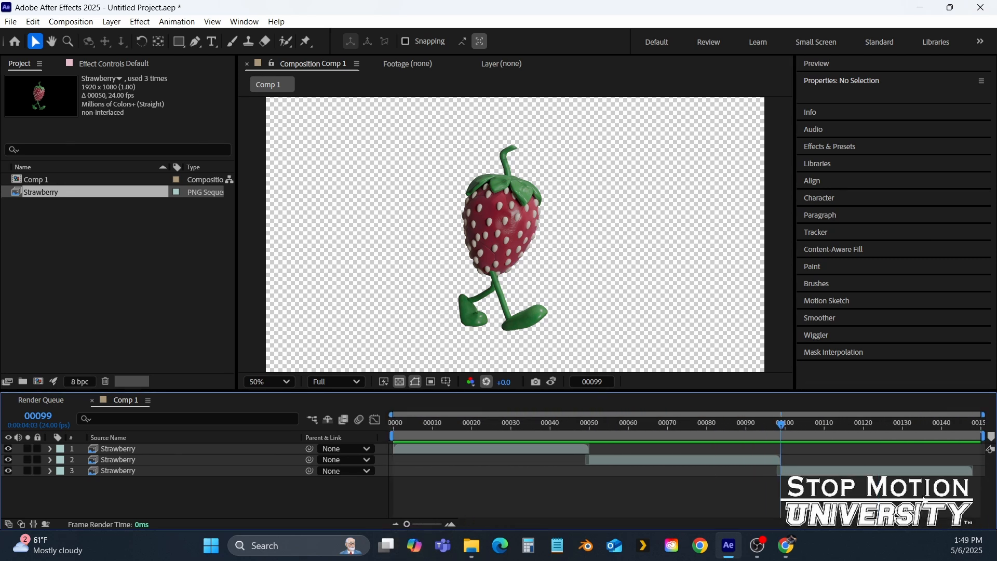
# Find the end of the third Strawberry layer near frame 147 and set the composition's duration to 147 frames.
pyautogui.moveTo(952, 425); pyautogui.dragTo(974, 430)
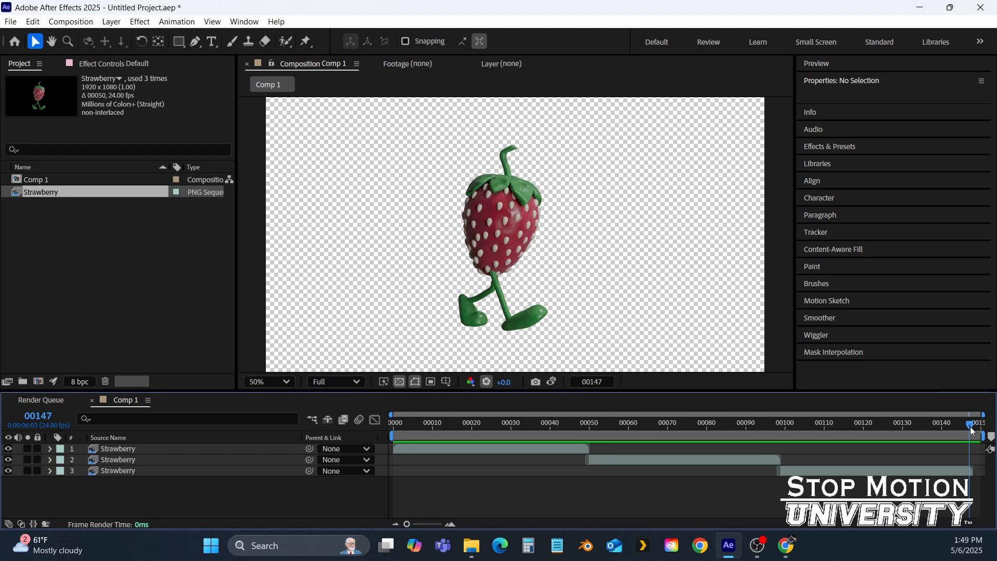
pyautogui.click(68, 21)
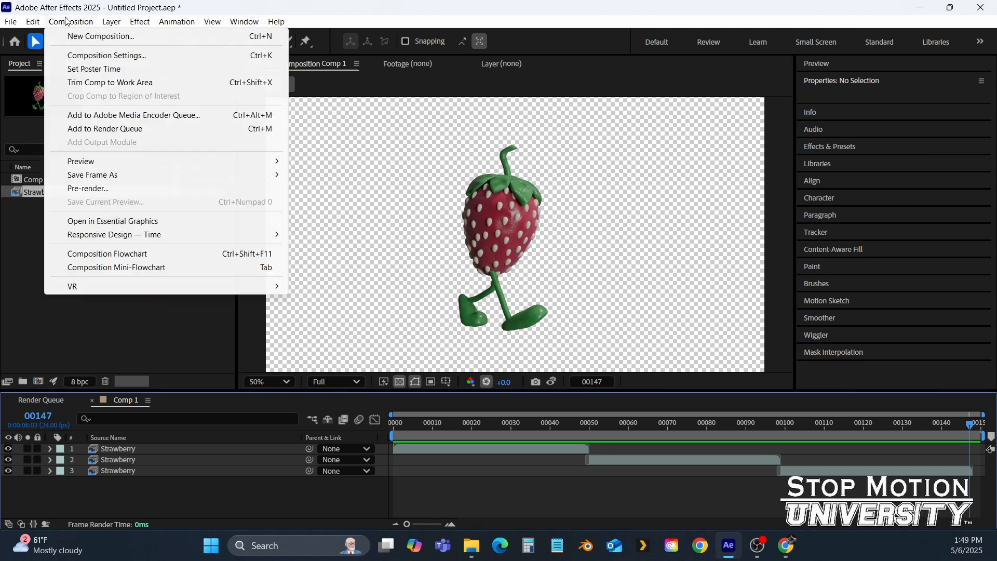
pyautogui.click(89, 57)
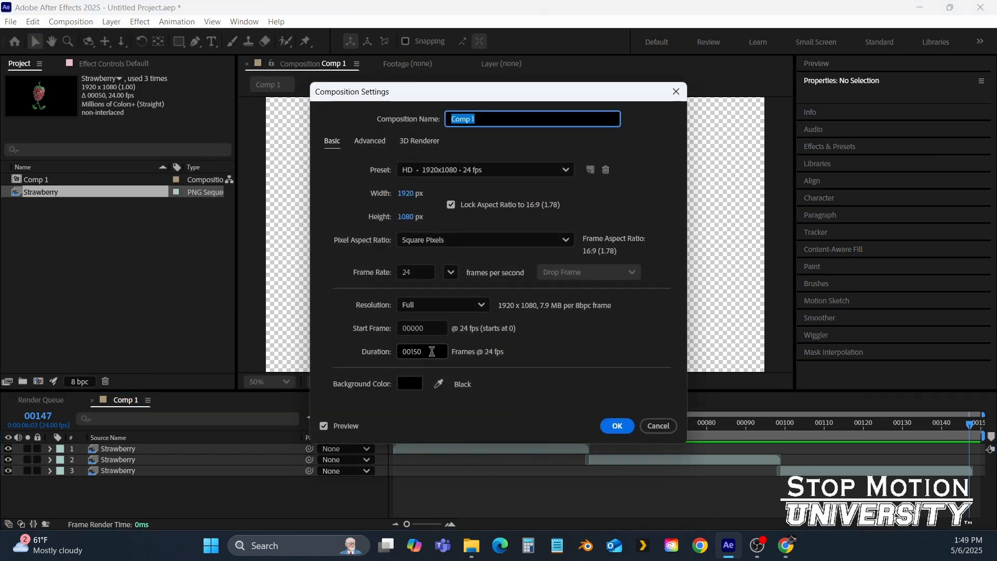
pyautogui.click(434, 351)
pyautogui.press('BackSpace')
pyautogui.press('BackSpace')
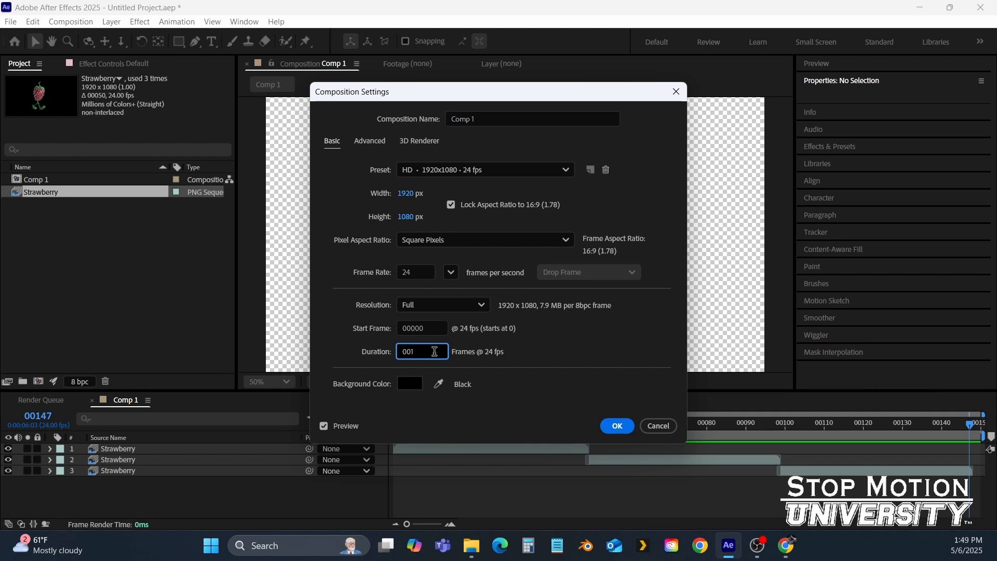
pyautogui.write('47')
pyautogui.press('Return')
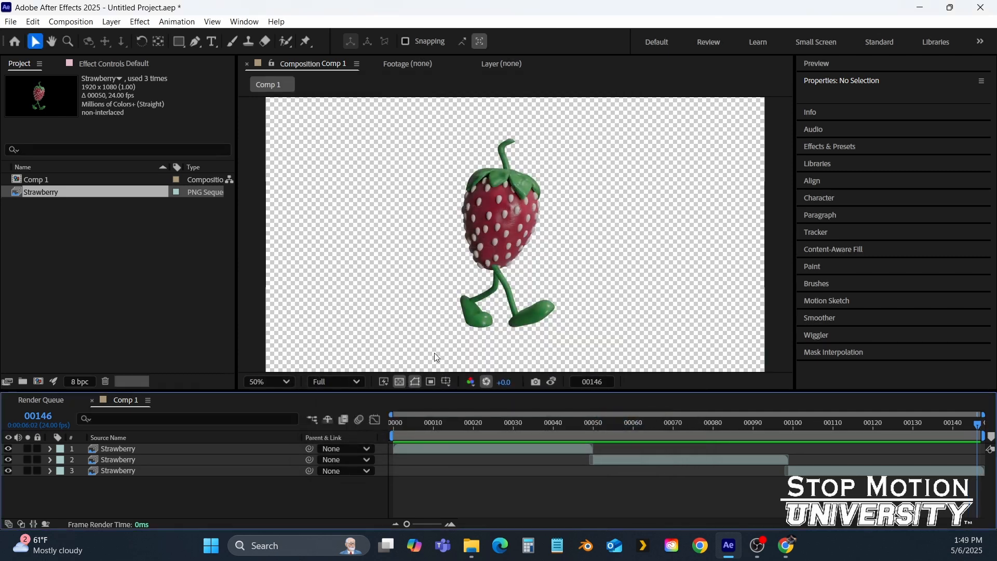
# Play the looped walk from frame 0, scrub through the opening frames, and return to the start.
pyautogui.moveTo(632, 427); pyautogui.dragTo(334, 449)
pyautogui.press('space')
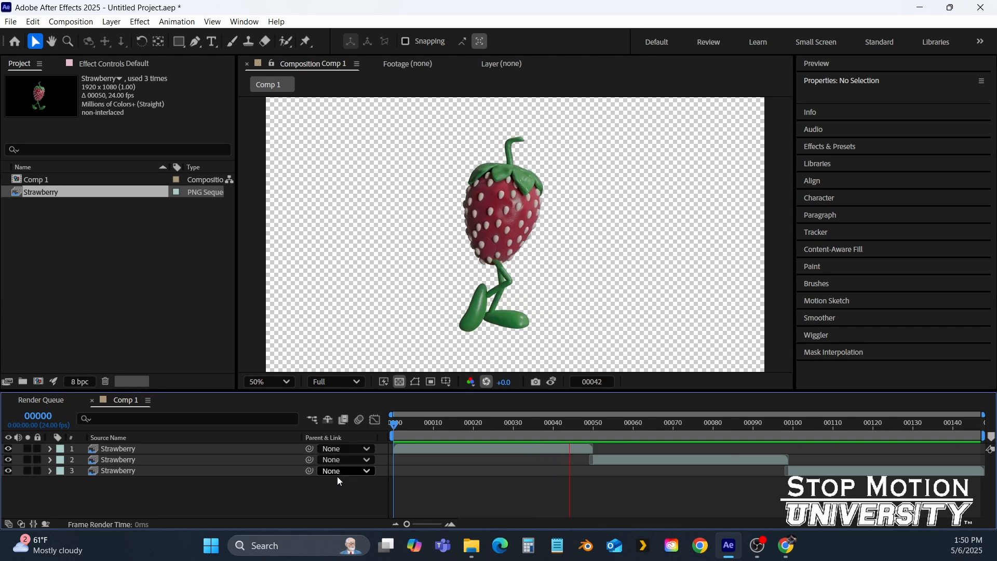
pyautogui.press('space')
pyautogui.moveTo(464, 436); pyautogui.dragTo(520, 446)
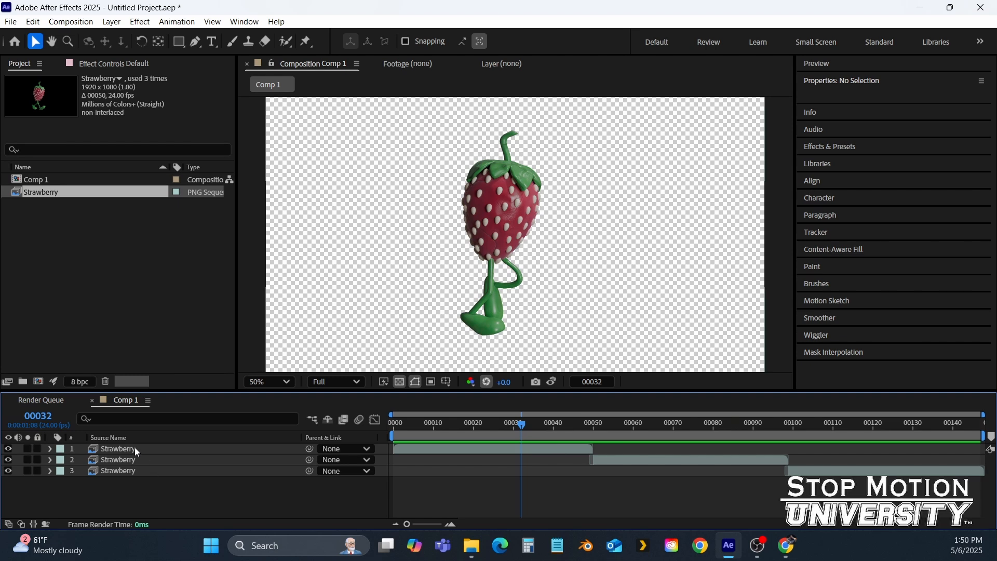
pyautogui.moveTo(523, 424); pyautogui.dragTo(319, 476)
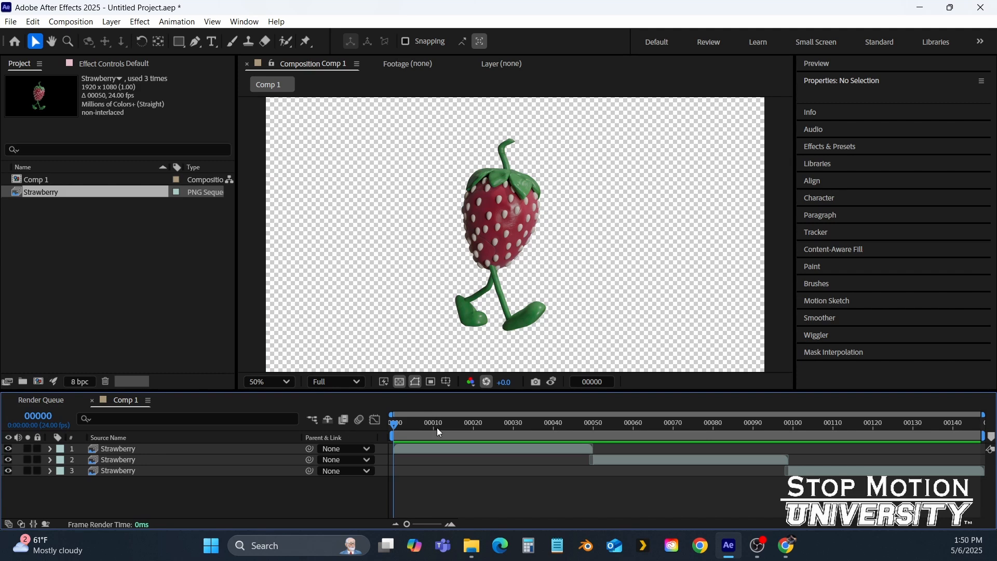
pyautogui.moveTo(439, 432); pyautogui.dragTo(105, 457)
# Pre-compose the three Strawberry layers into a composition named Pre-comp Strawberry, moving all attributes into it.
pyautogui.click(123, 447)
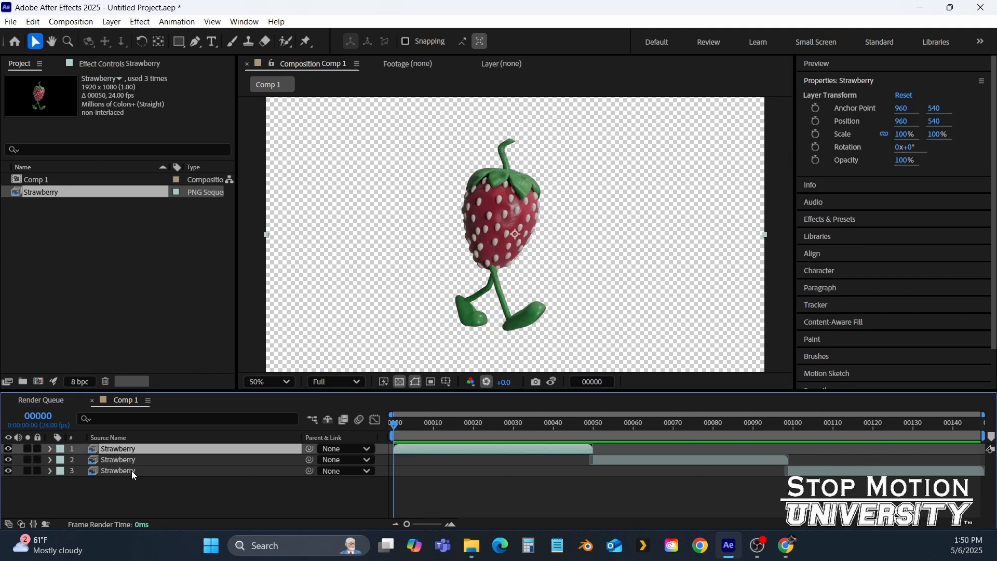
pyautogui.keyDown('shift'); pyautogui.click(132, 470); pyautogui.keyUp('shift')
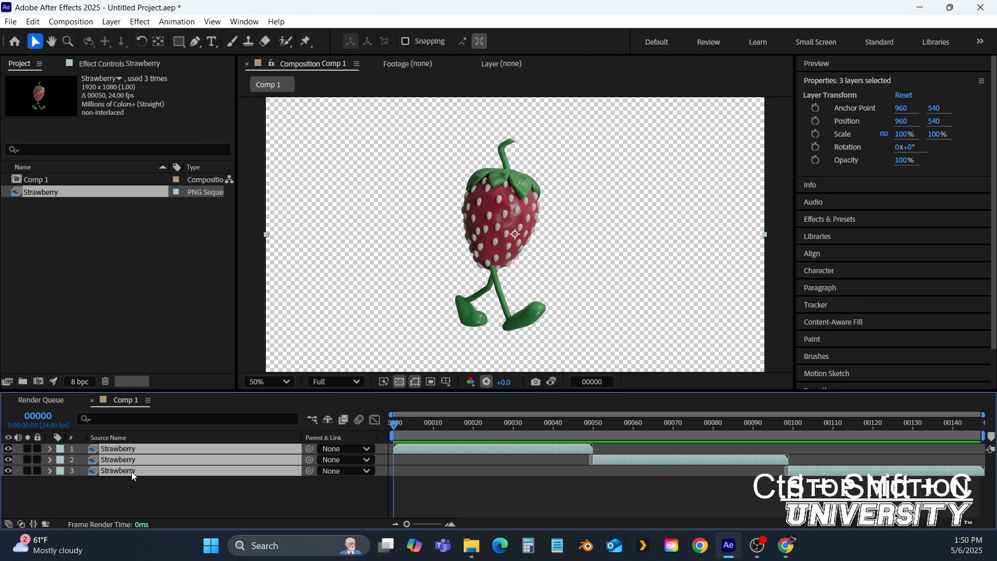
pyautogui.hotkey('ctrl', 'shift', 'c')
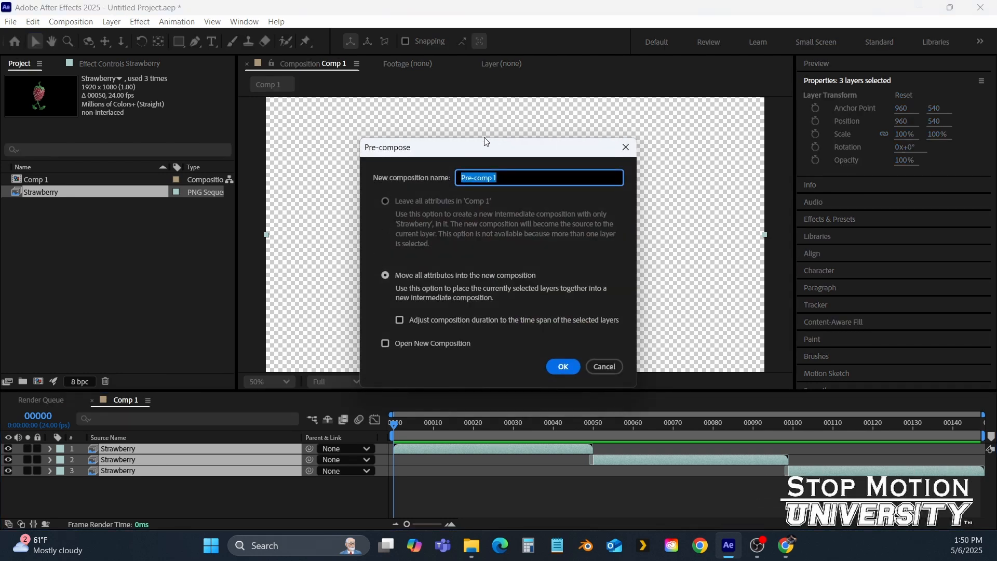
pyautogui.click(603, 366)
pyautogui.click(79, 25)
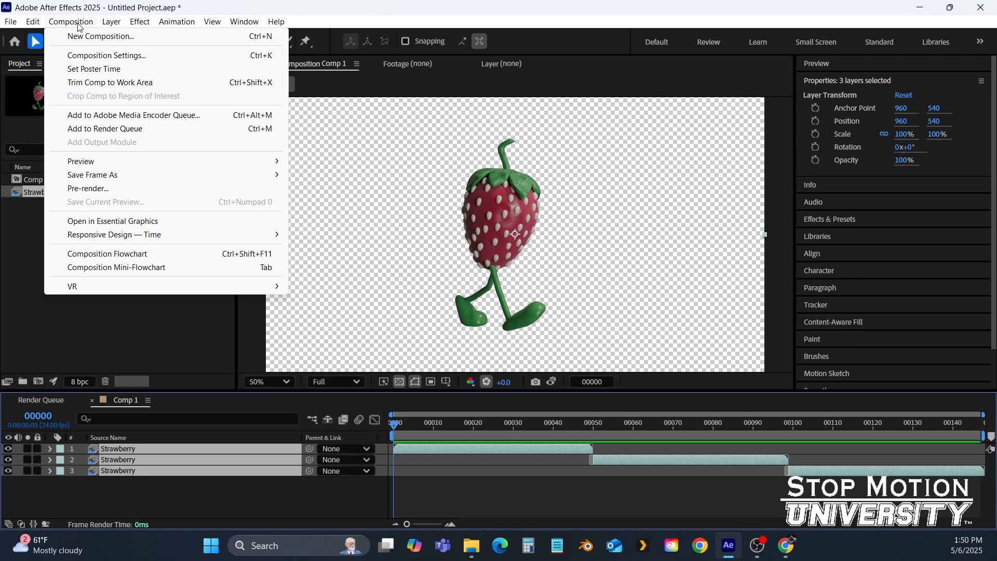
pyautogui.moveTo(115, 24)
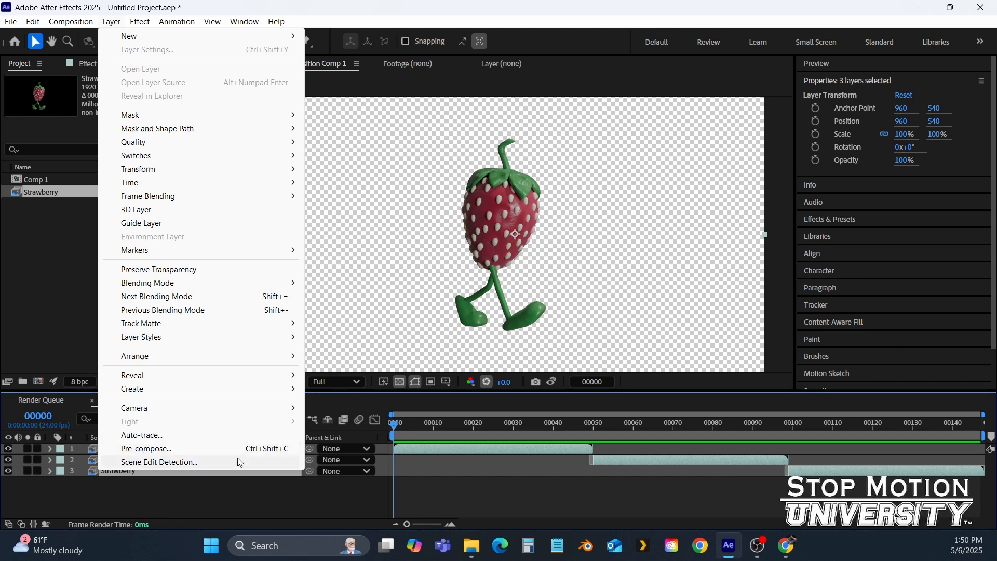
pyautogui.click(191, 449)
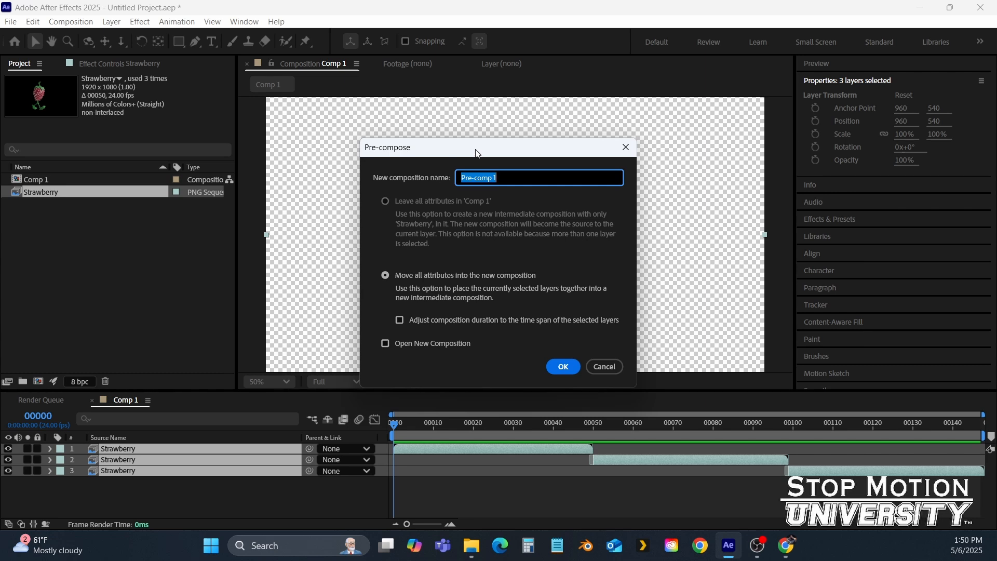
pyautogui.press('End')
pyautogui.press('BackSpace')
pyautogui.press('Return')
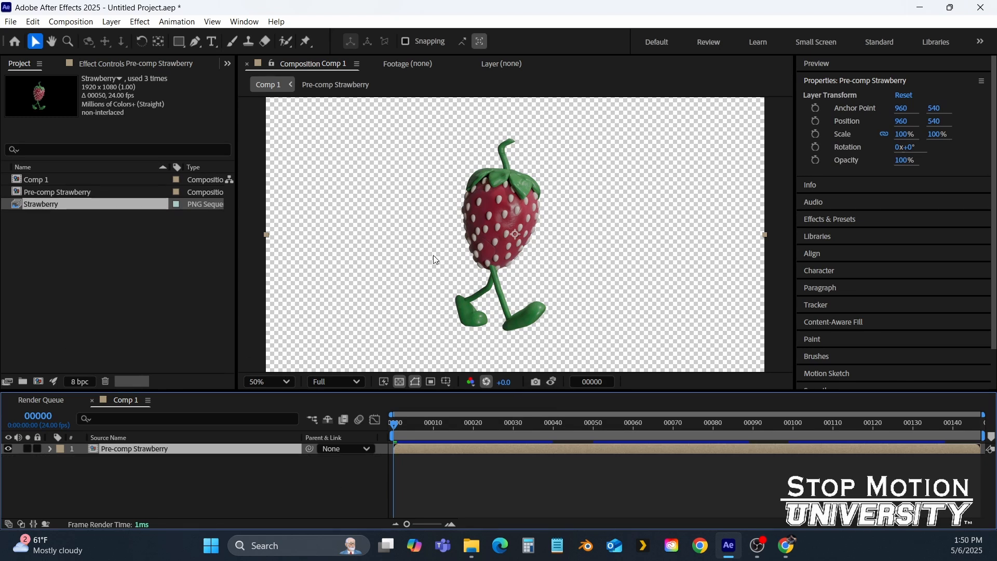
# Open the Pre-comp Strawberry composition to view the layers nested inside it, and return to Comp 1.
pyautogui.doubleClick(96, 448)
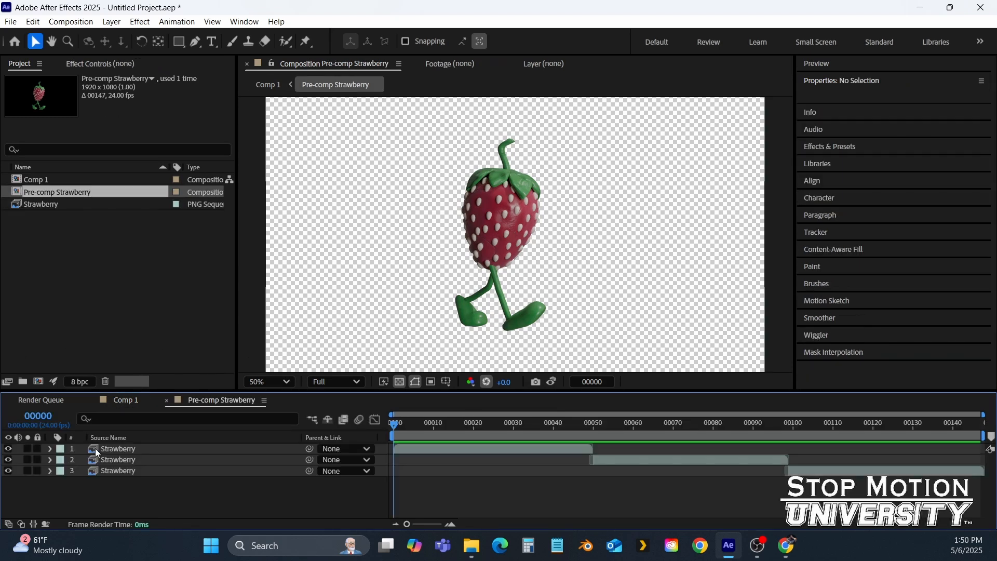
pyautogui.moveTo(539, 429); pyautogui.dragTo(314, 476)
pyautogui.click(121, 400)
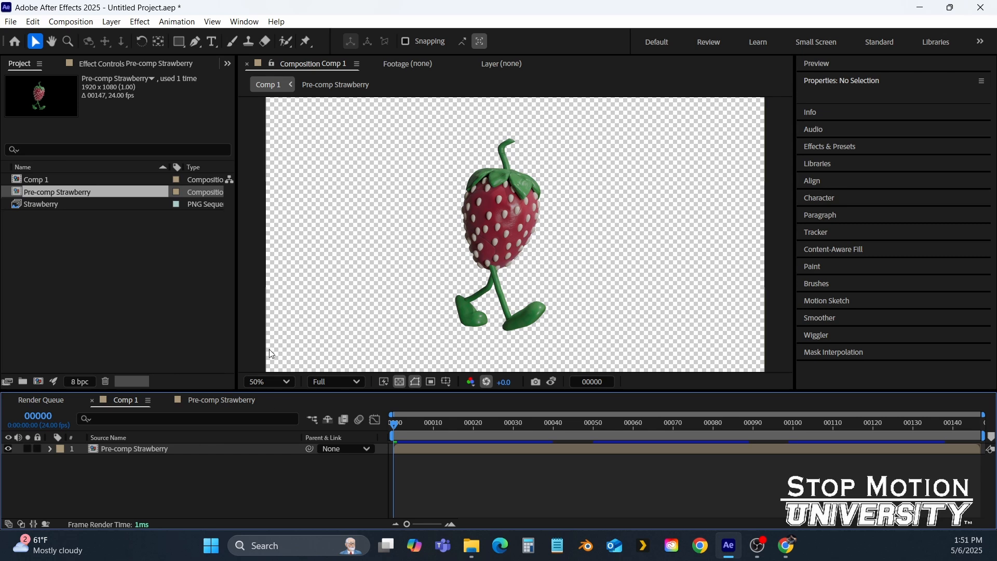
# Create a 1920 x 1080 px solid layer in Comp 1 with a cyan color.
pyautogui.click(110, 22)
pyautogui.moveTo(123, 37)
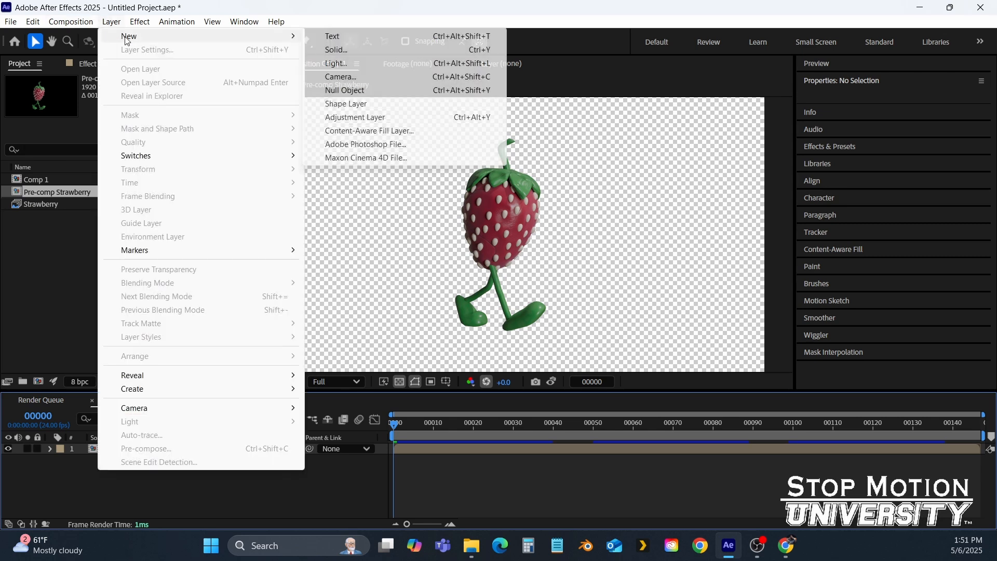
pyautogui.click(403, 49)
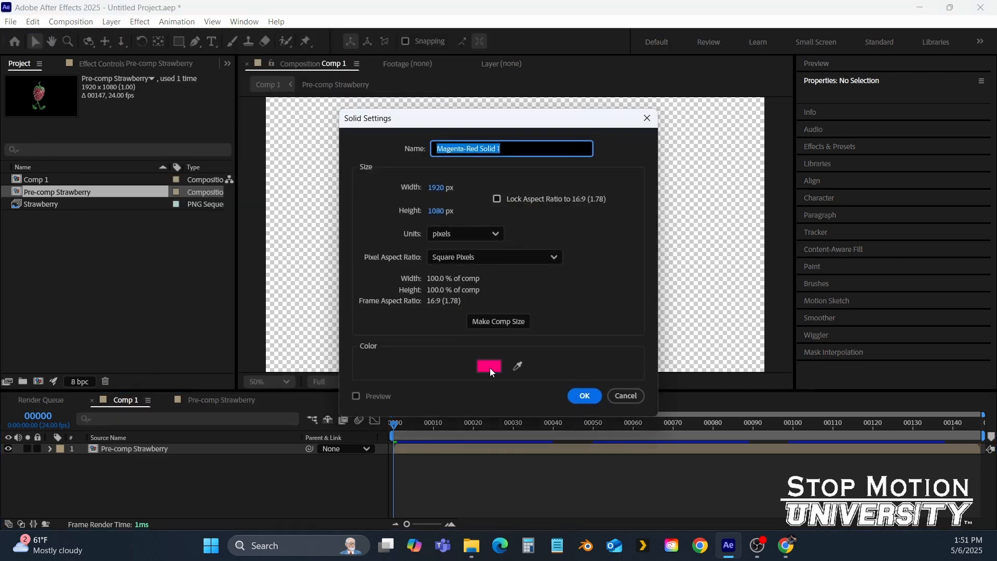
pyautogui.click(490, 367)
pyautogui.click(528, 268)
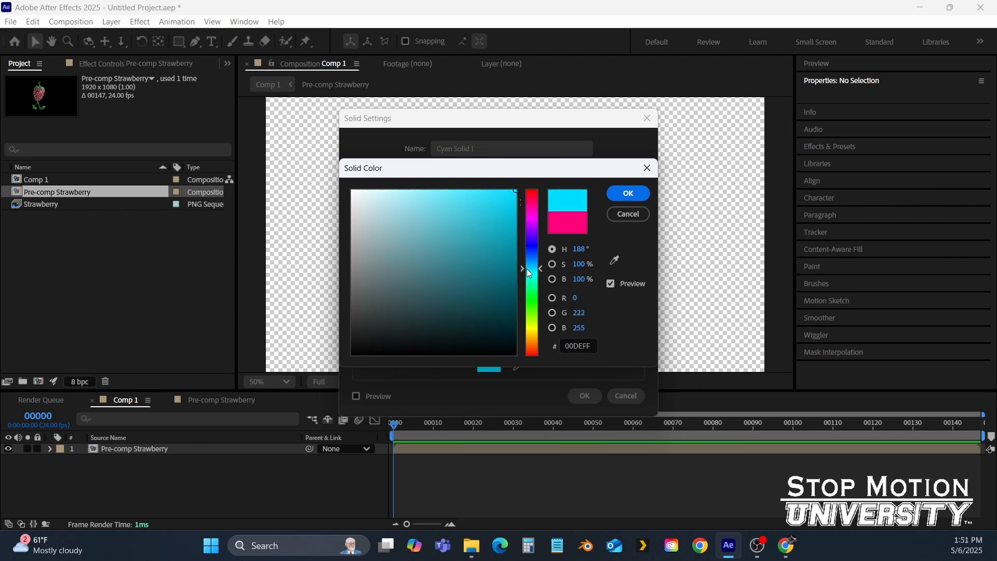
pyautogui.moveTo(527, 271); pyautogui.dragTo(530, 266)
pyautogui.click(638, 192)
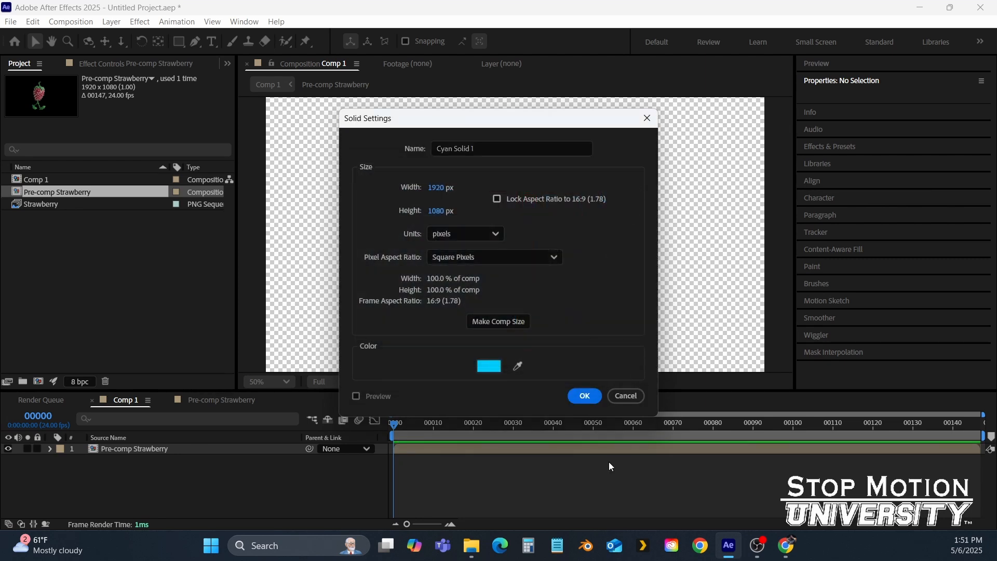
pyautogui.click(578, 399)
# Move the cyan solid below the Pre-comp Strawberry layer so it serves as the background, and deselect it.
pyautogui.moveTo(123, 450); pyautogui.dragTo(132, 491)
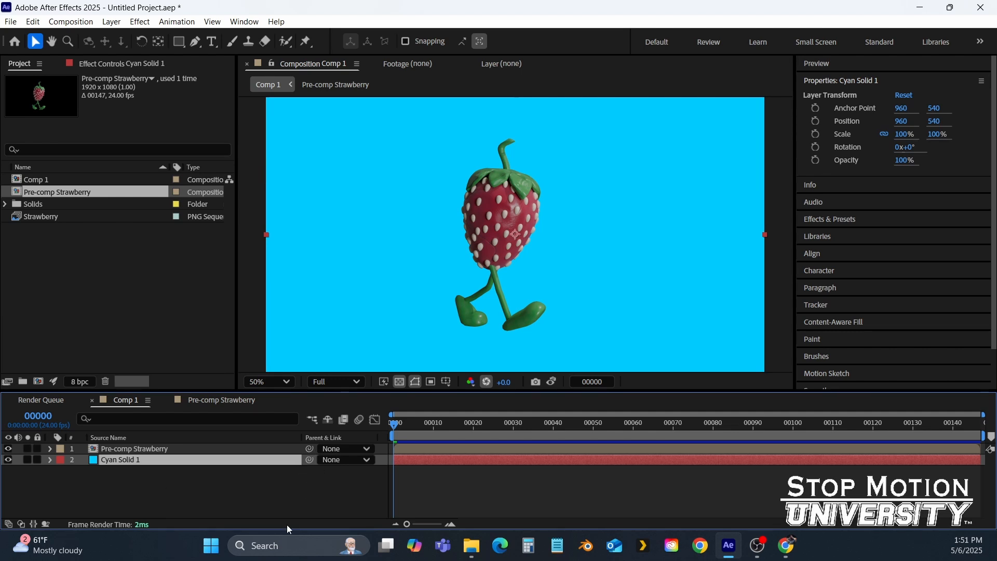
pyautogui.click(266, 512)
pyautogui.moveTo(394, 438); pyautogui.dragTo(230, 492)
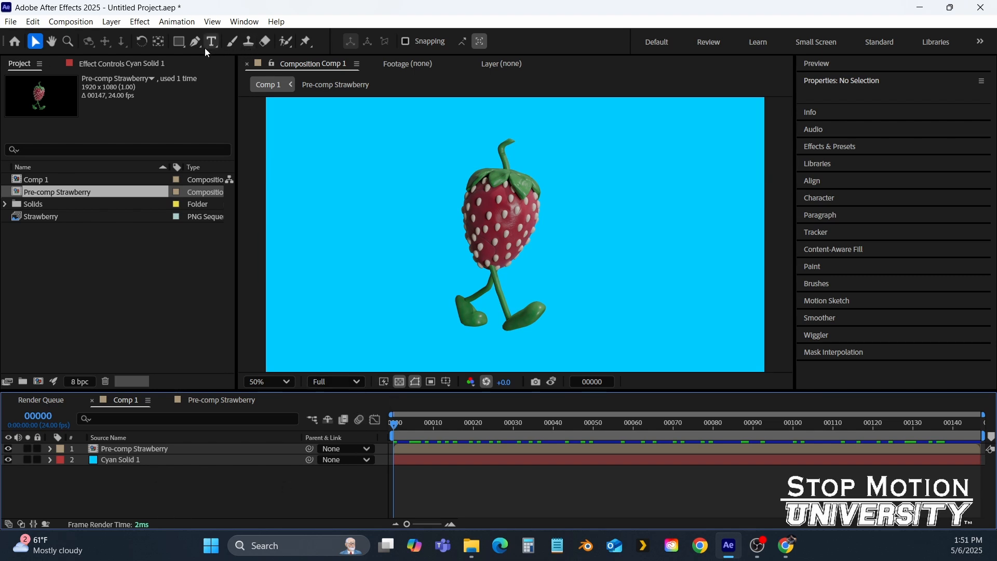
# Draw a circle about 844 px in diameter around the strawberry with the Ellipse tool, using a light pink fill.
pyautogui.click(179, 44)
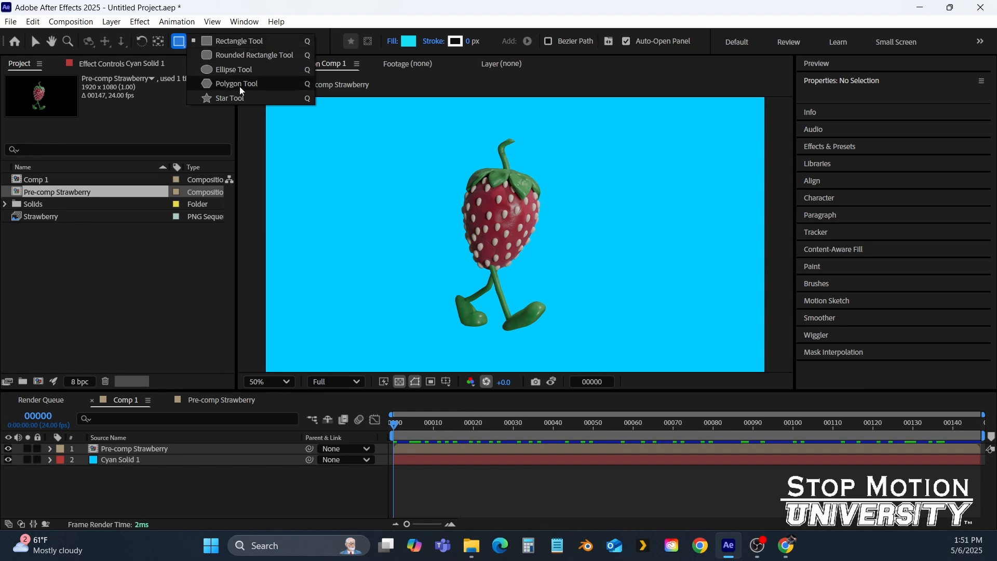
pyautogui.click(235, 70)
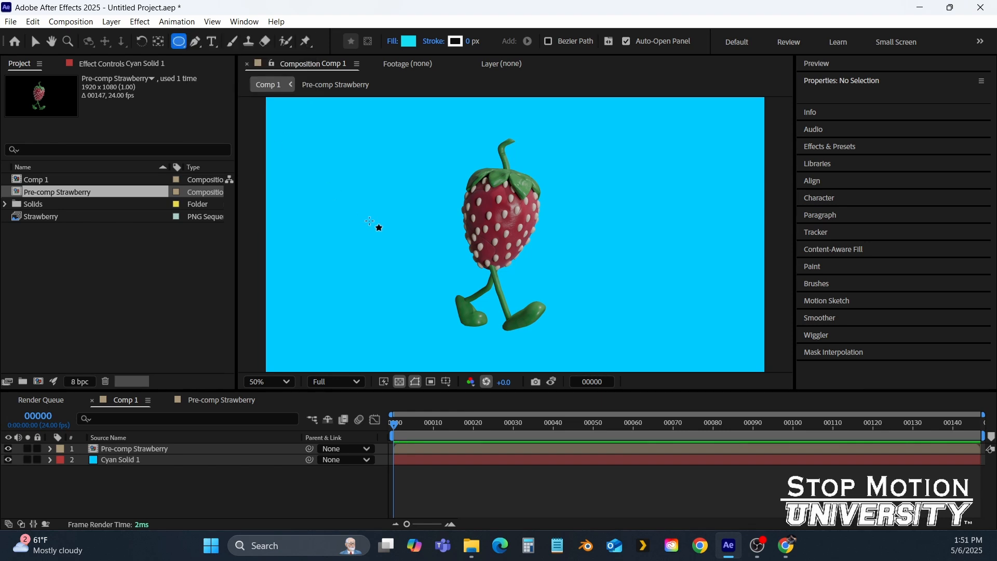
pyautogui.click(400, 40)
pyautogui.moveTo(527, 230)
pyautogui.mouseDown()
pyautogui.moveTo(531, 221)
pyautogui.moveTo(463, 191)
pyautogui.moveTo(423, 192)
pyautogui.mouseUp()
pyautogui.click(629, 193)
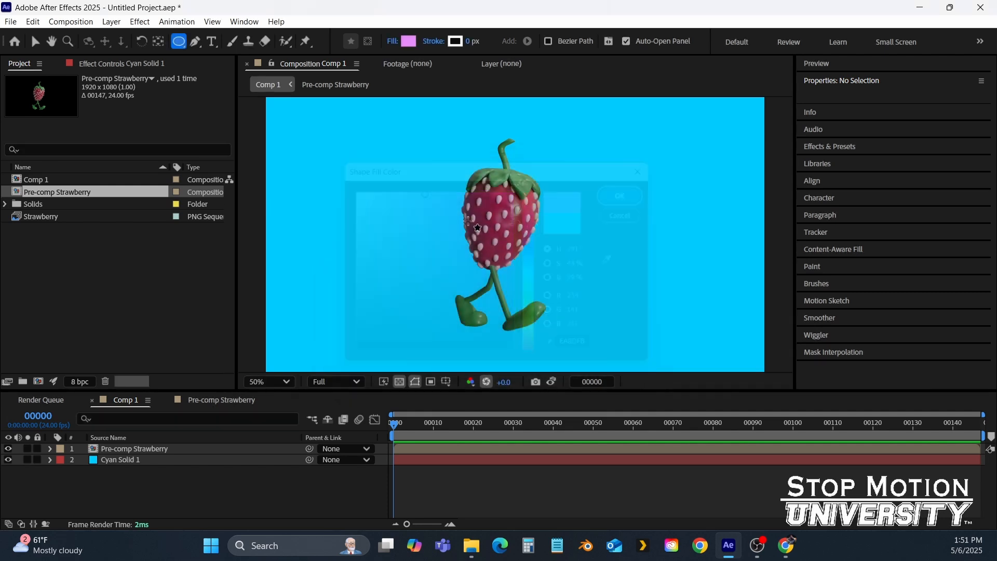
pyautogui.moveTo(414, 129)
pyautogui.mouseDown()
pyautogui.moveTo(459, 171)
pyautogui.moveTo(583, 338)
pyautogui.moveTo(602, 344)
pyautogui.moveTo(564, 340)
pyautogui.mouseUp()
pyautogui.moveTo(564, 339); pyautogui.dragTo(598, 345)
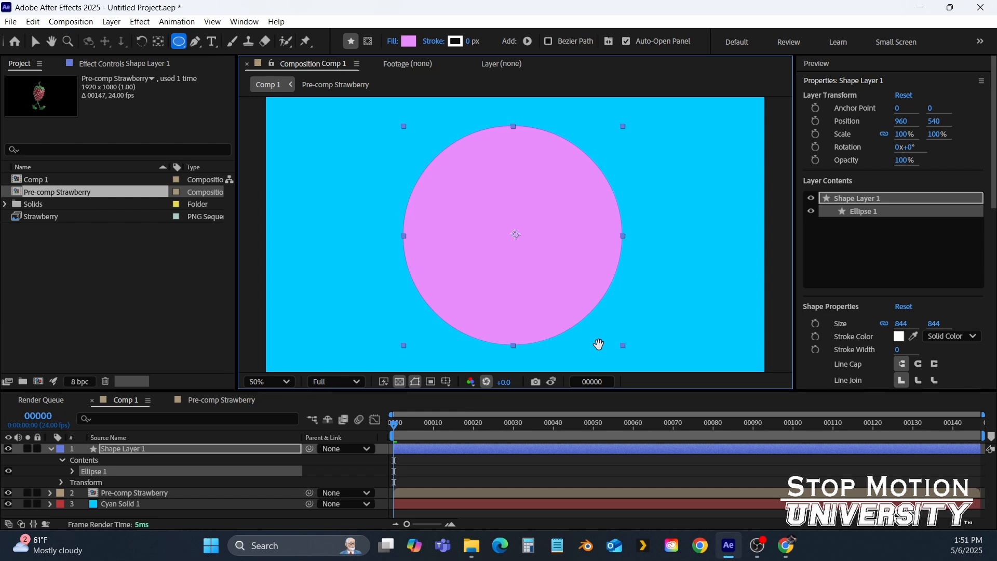
# Collapse Shape Layer 1 and move it between the Pre-comp Strawberry and Cyan Solid 1 layers.
pyautogui.click(50, 449)
pyautogui.click(78, 494)
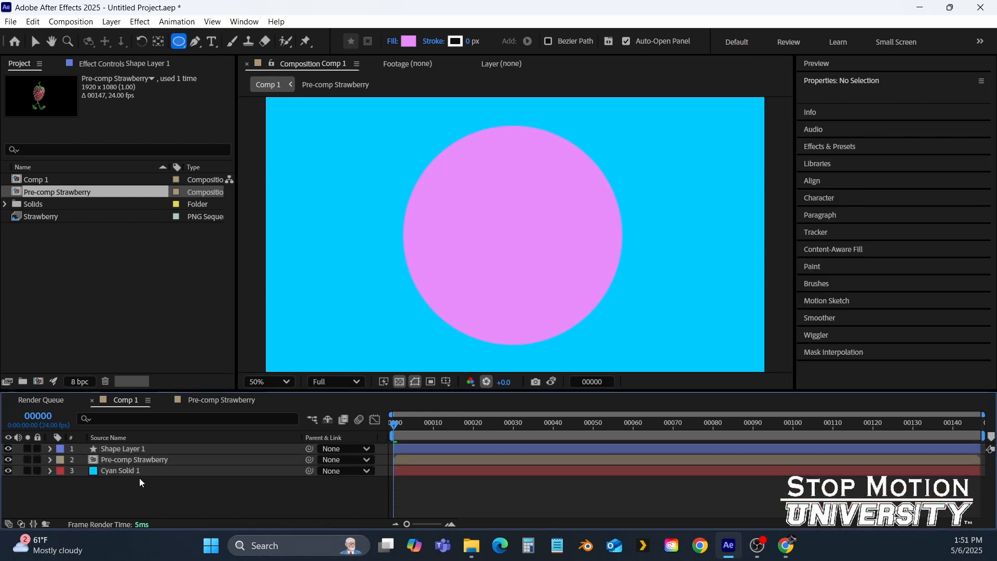
pyautogui.click(125, 455)
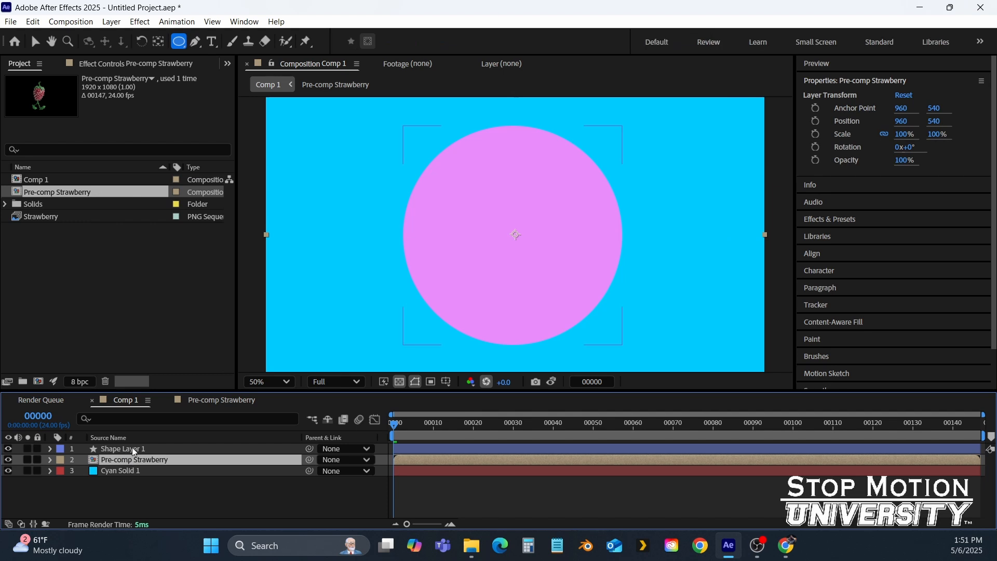
pyautogui.click(134, 449)
pyautogui.click(132, 468)
pyautogui.click(136, 450)
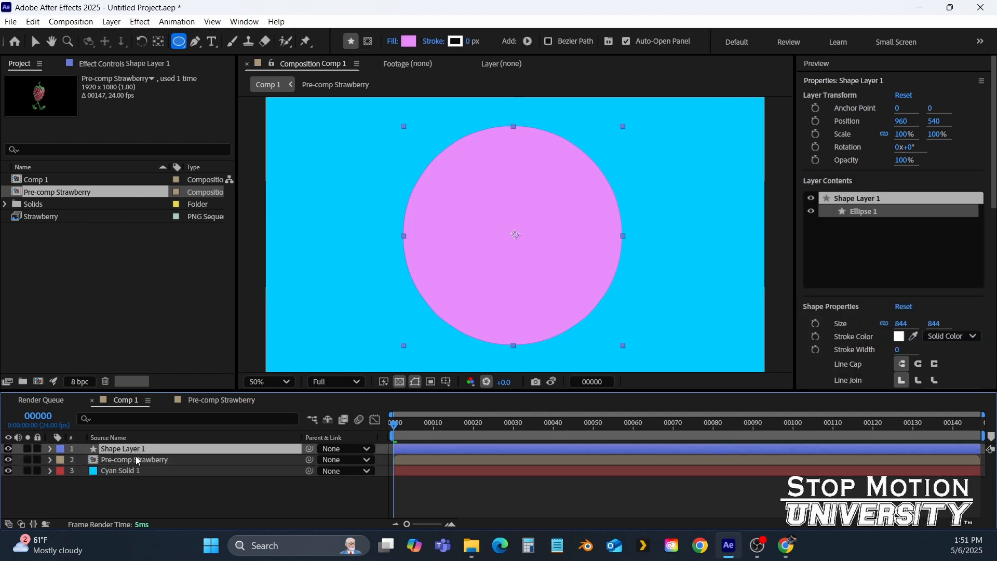
pyautogui.click(136, 459)
pyautogui.click(127, 470)
pyautogui.click(130, 451)
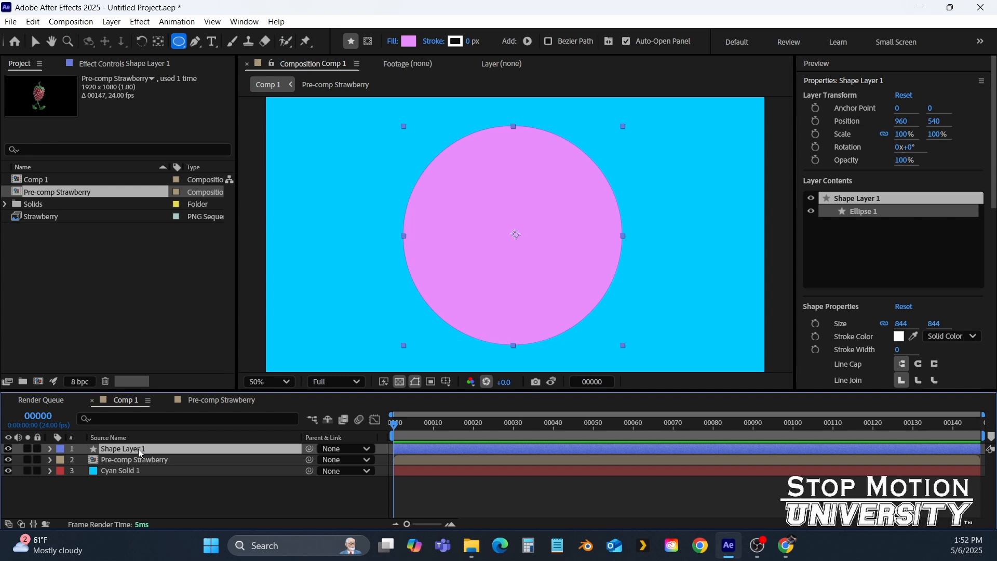
pyautogui.moveTo(139, 451); pyautogui.dragTo(141, 470)
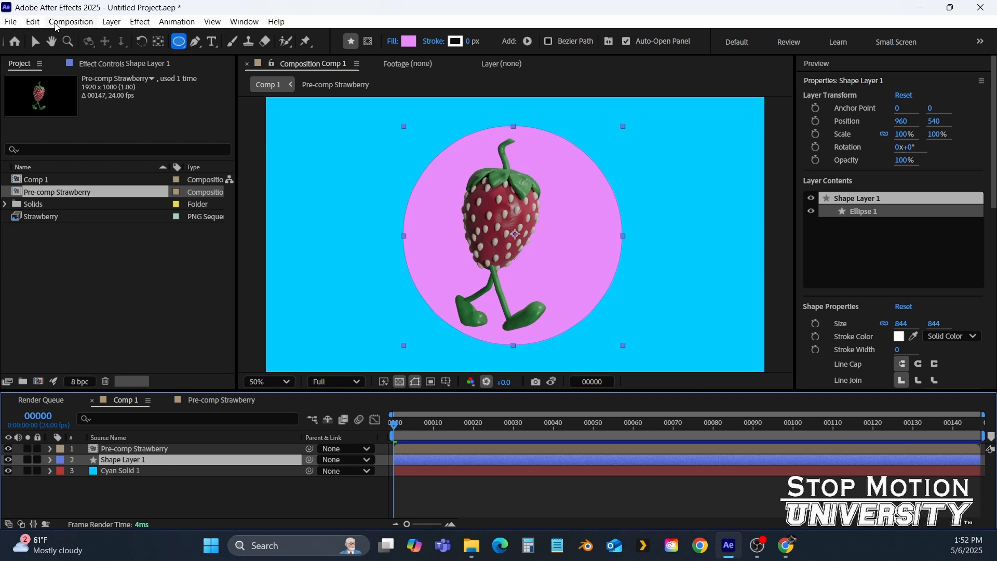
# Reposition the pink circle to about 898, 554 behind the strawberry and preview the animation.
pyautogui.click(35, 41)
pyautogui.moveTo(565, 242); pyautogui.dragTo(550, 247)
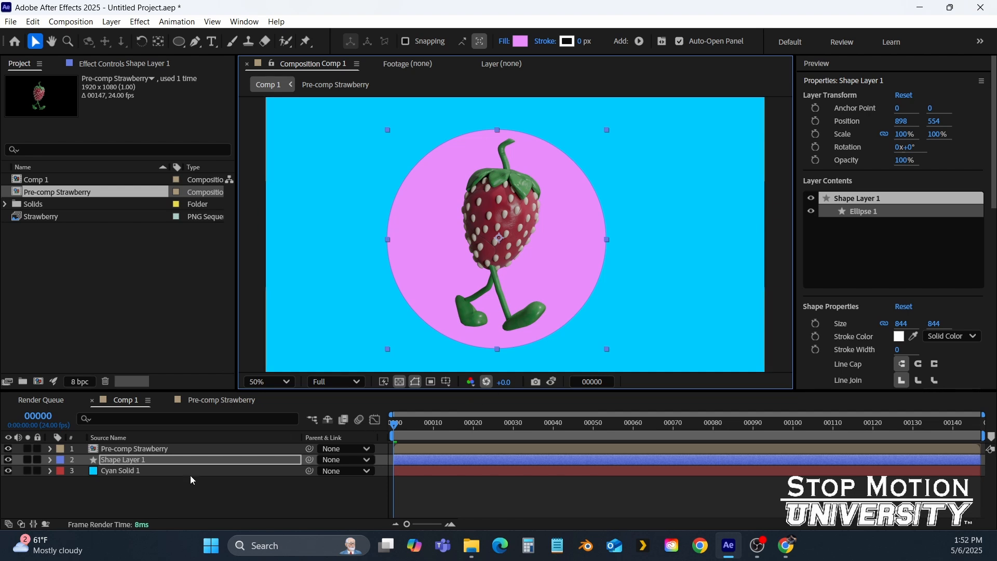
pyautogui.press('space')
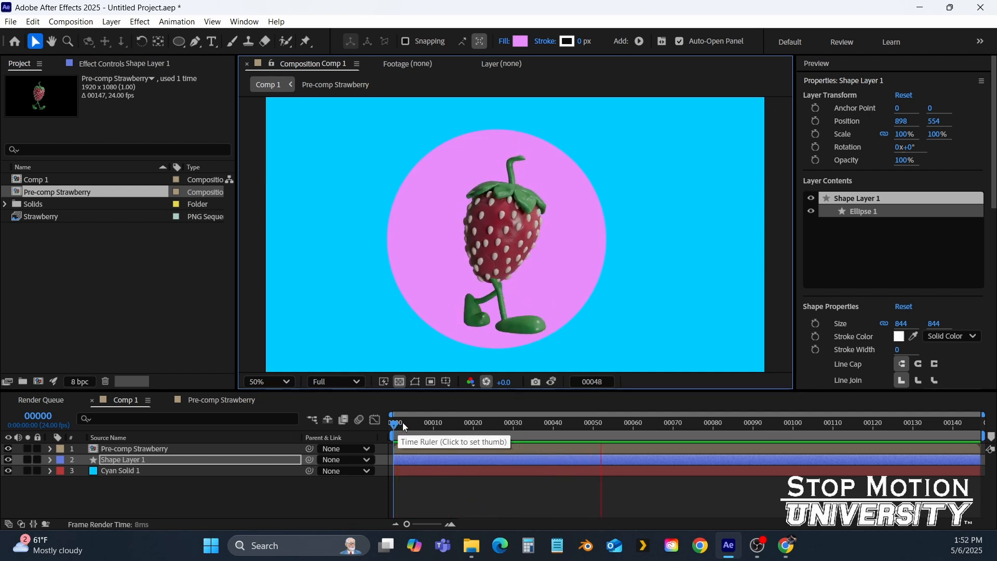
pyautogui.press('space')
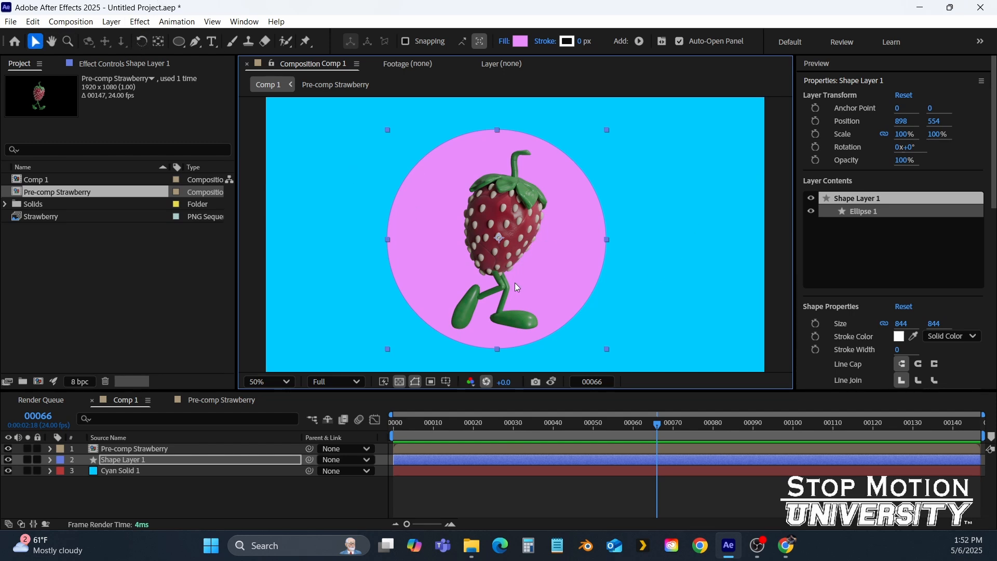
# Examine the strawberry against the pink circle and cyan background, both up close and in the full frame, with no layer selected.
pyautogui.press('h')
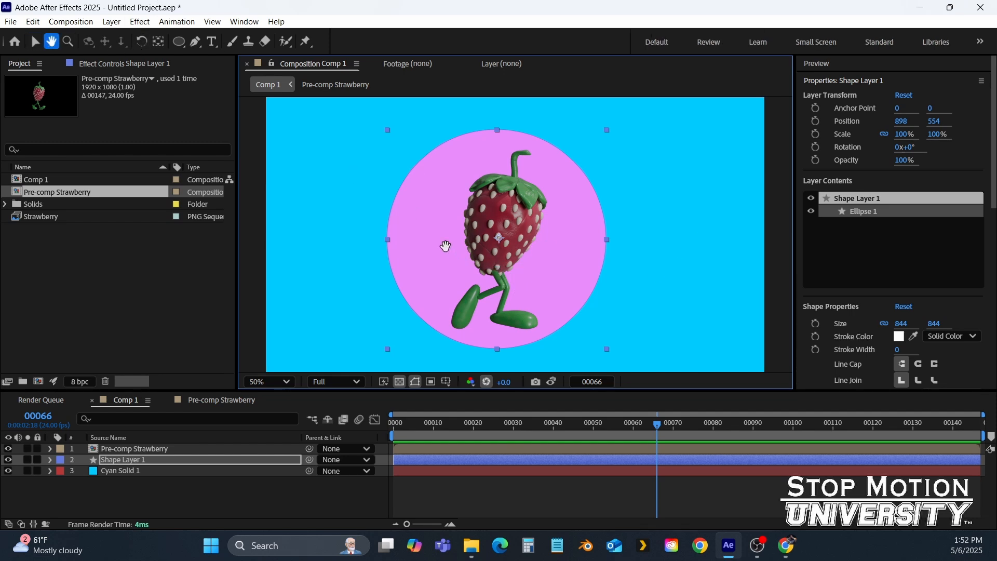
pyautogui.moveTo(446, 245); pyautogui.dragTo(472, 265)
pyautogui.press('v')
pyautogui.scroll(1, 493, 254)
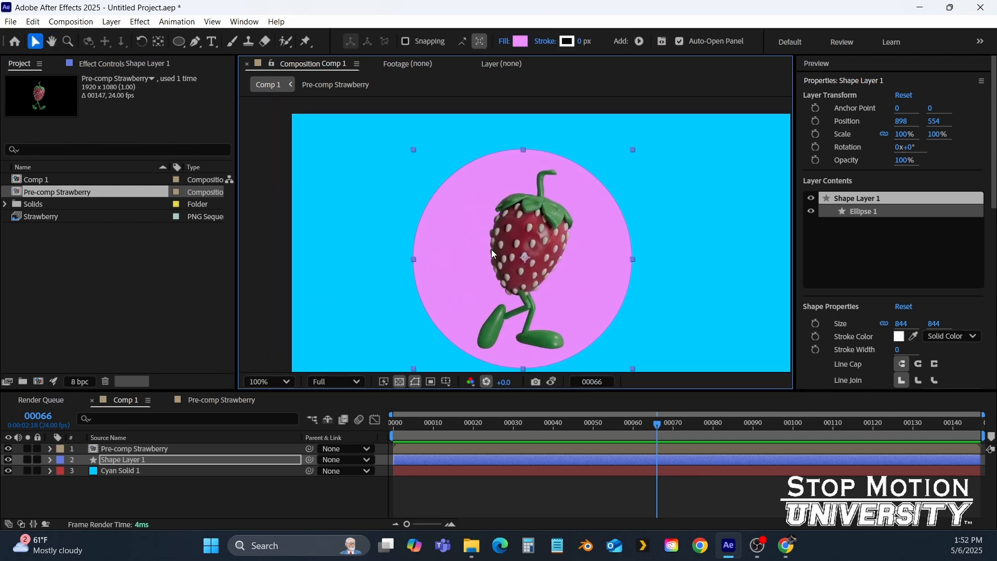
pyautogui.scroll(3, 491, 249)
pyautogui.scroll(-1, 491, 249)
pyautogui.press('h')
pyautogui.moveTo(620, 222); pyautogui.dragTo(599, 226)
pyautogui.moveTo(382, 289); pyautogui.dragTo(533, 189)
pyautogui.press('v')
pyautogui.scroll(-2, 490, 256)
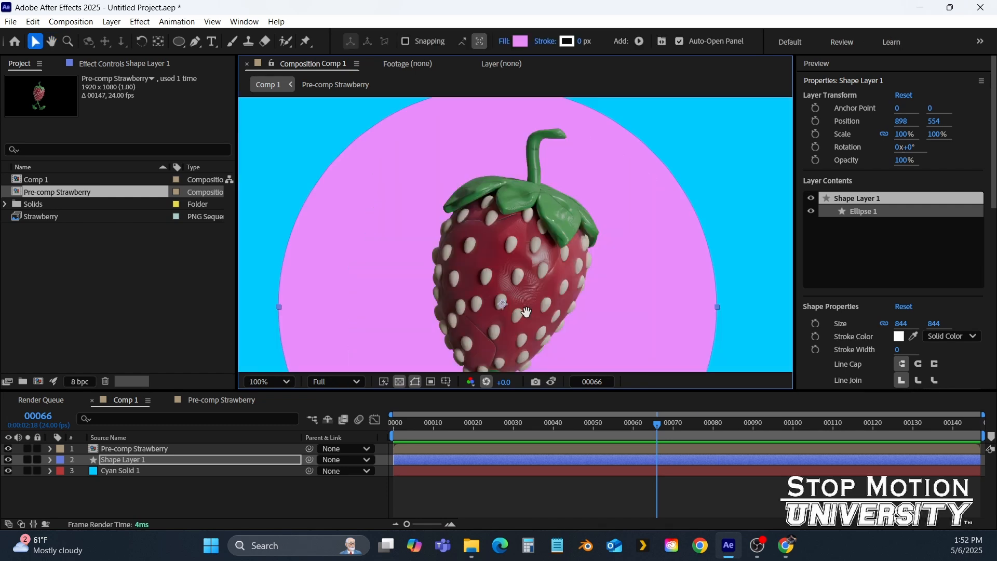
pyautogui.moveTo(526, 312); pyautogui.dragTo(546, 237)
pyautogui.scroll(-2, 546, 237)
pyautogui.scroll(1, 543, 240)
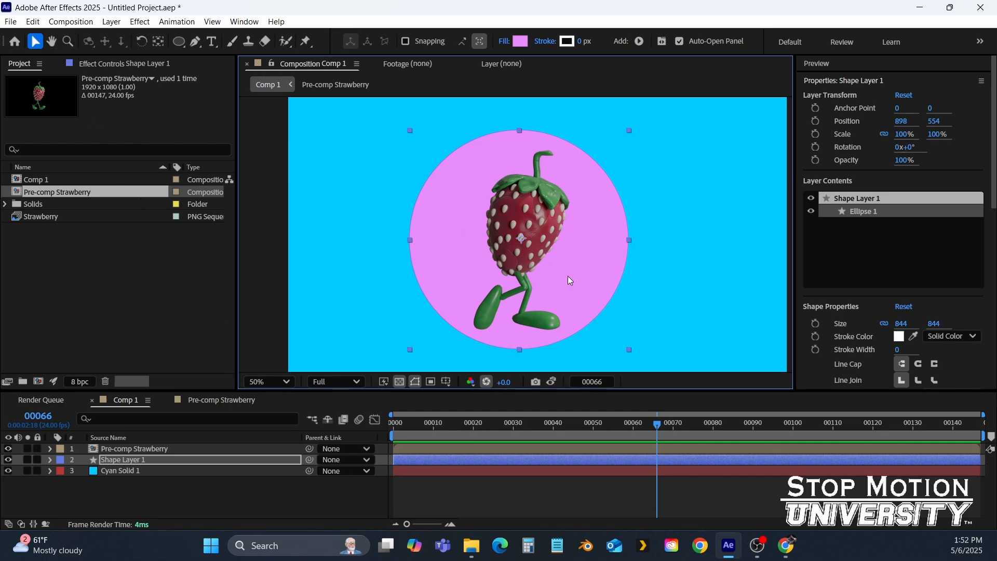
pyautogui.scroll(4, 568, 275)
pyautogui.scroll(-4, 568, 260)
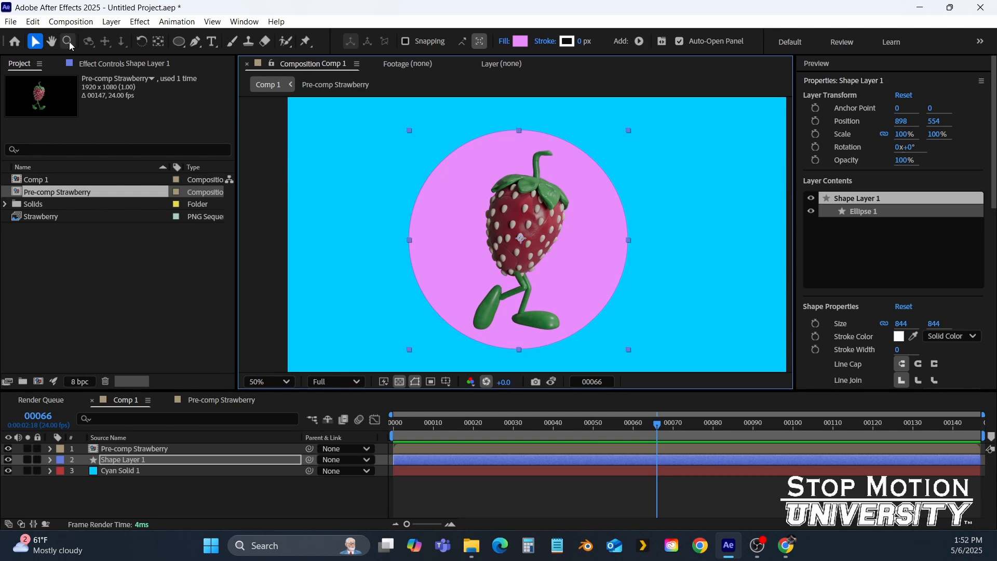
pyautogui.click(216, 496)
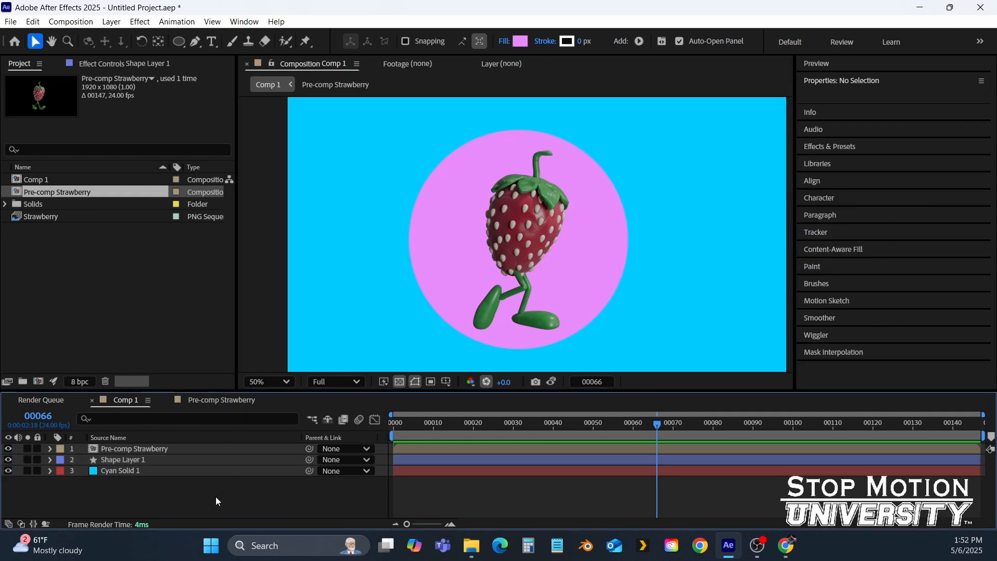
pyautogui.scroll(-2, 548, 284)
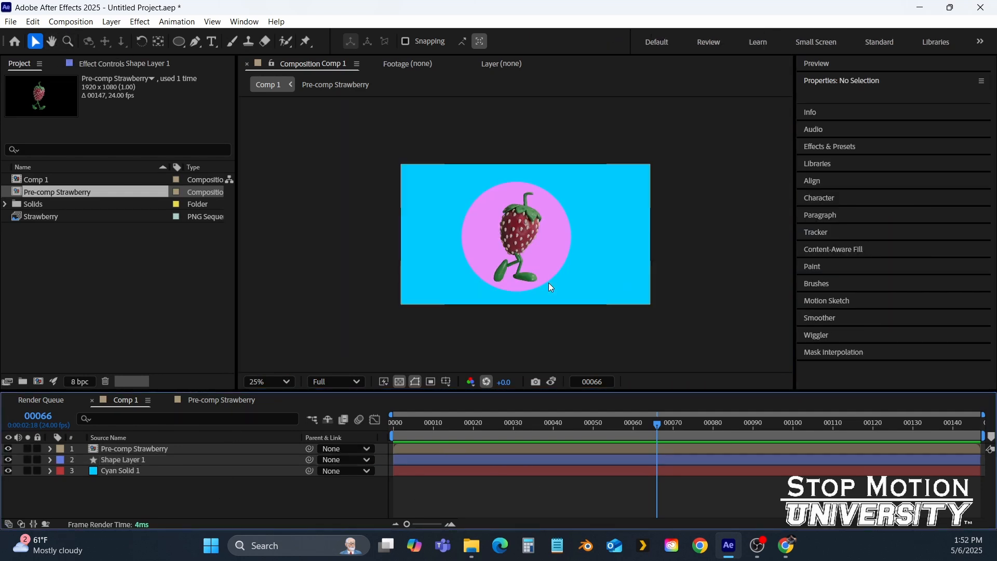
pyautogui.scroll(2, 548, 282)
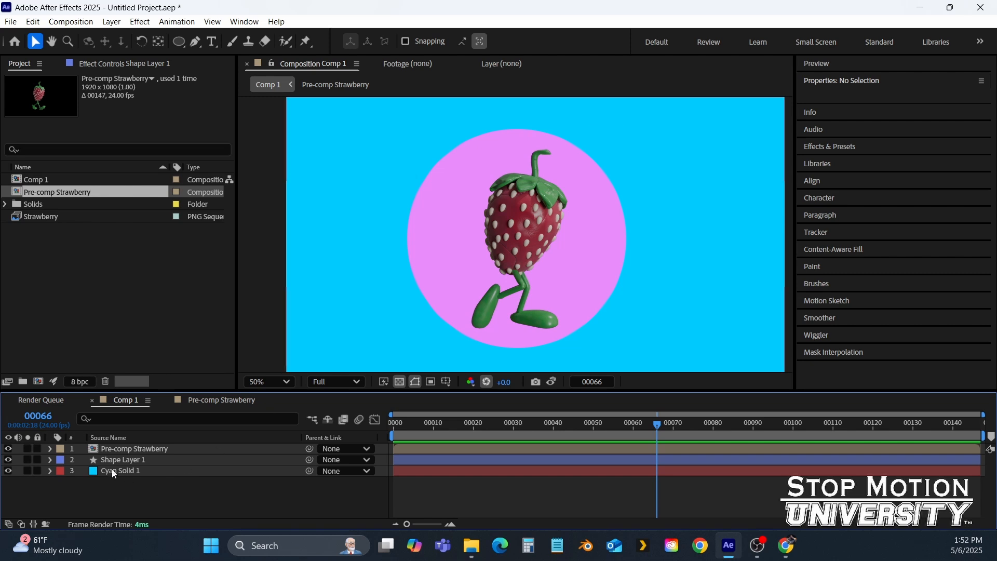
# Expand the Pre-comp Strawberry layer's Transform properties and enlarge the timeline area so all of them fit.
pyautogui.click(119, 451)
pyautogui.click(108, 492)
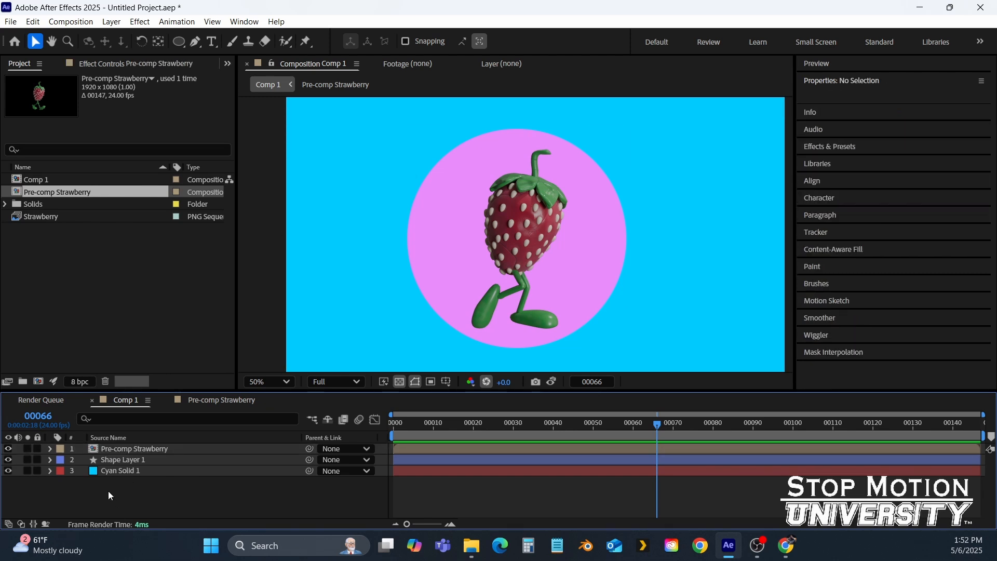
pyautogui.click(129, 448)
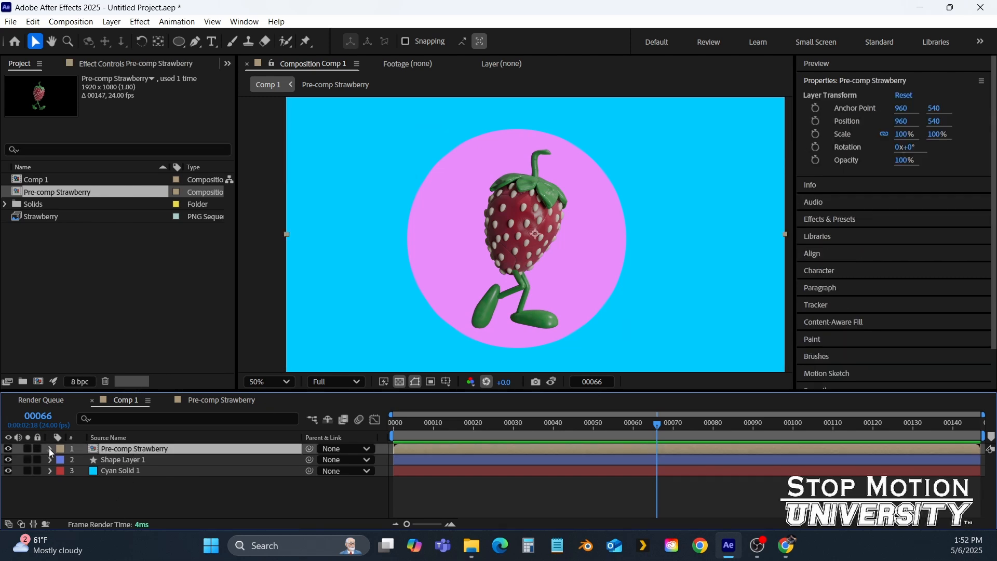
pyautogui.click(49, 449)
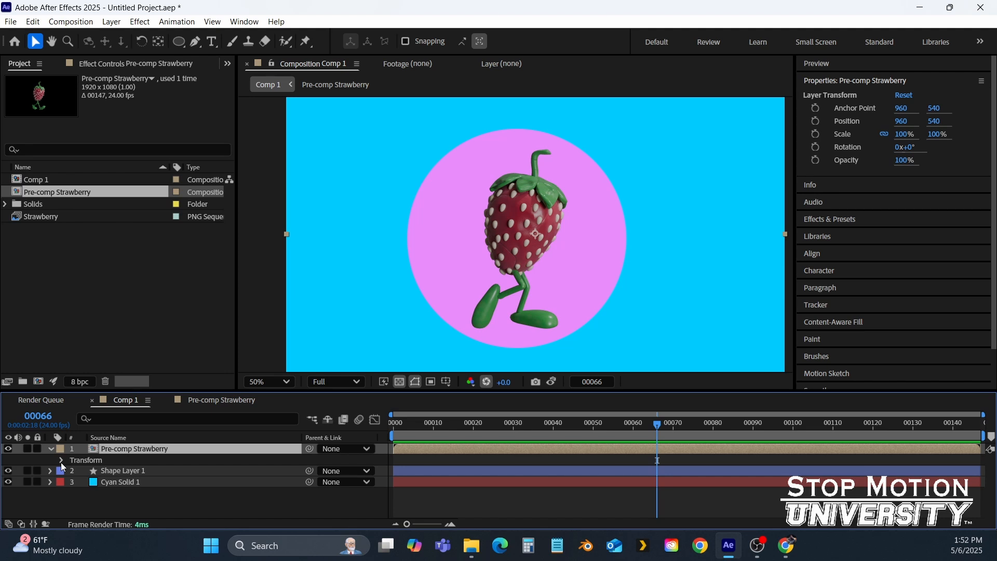
pyautogui.click(61, 461)
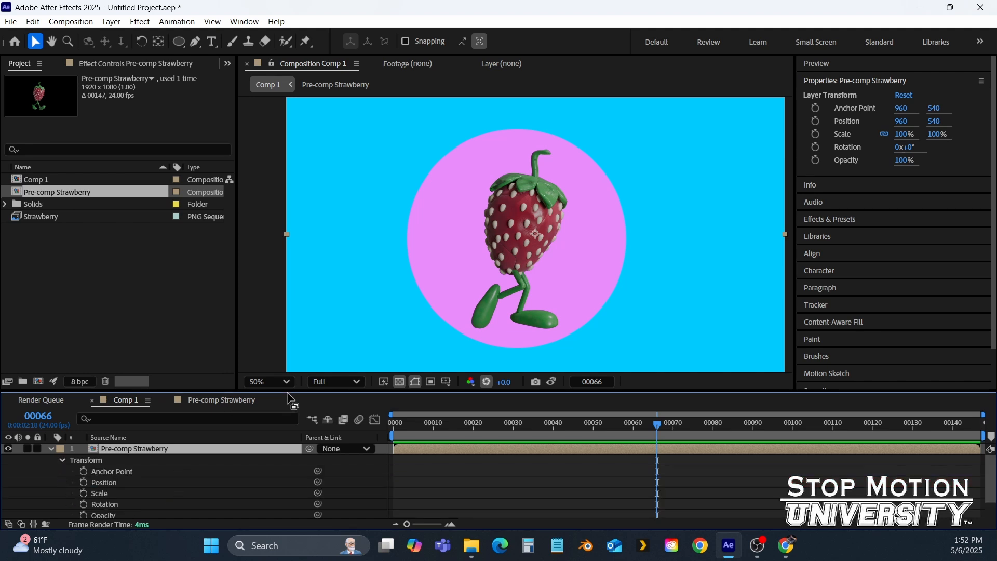
pyautogui.moveTo(290, 394); pyautogui.dragTo(290, 341)
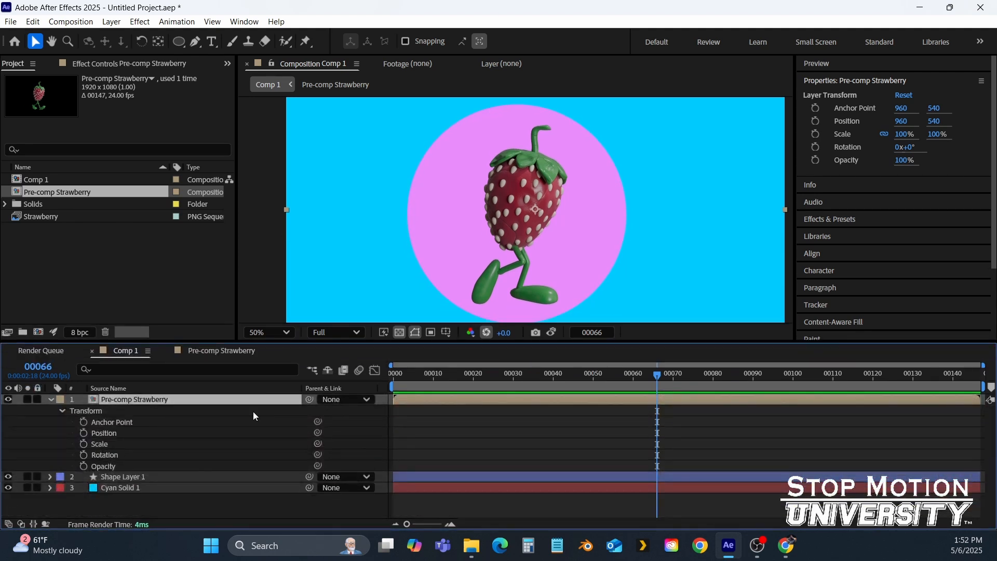
# Try moving the Pre-comp Strawberry layer's anchor point to about 819, 529 with the Pan Behind tool, and undo it.
pyautogui.click(109, 423)
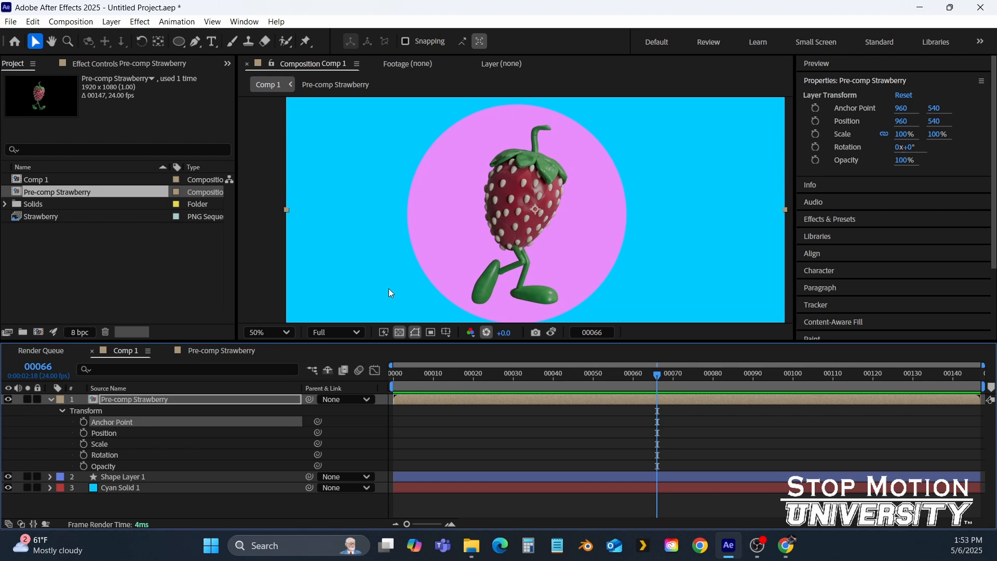
pyautogui.scroll(4, 535, 211)
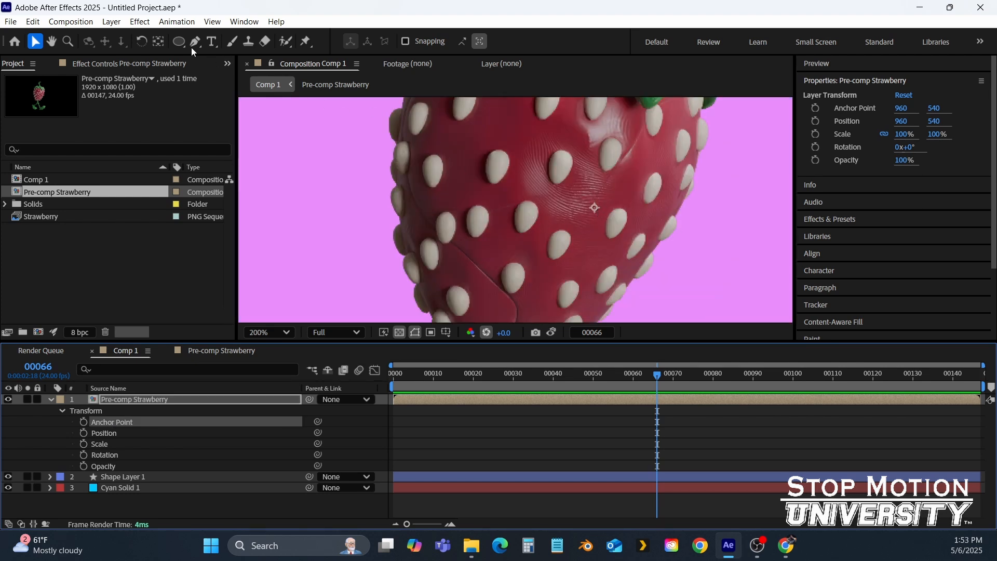
pyautogui.click(158, 42)
pyautogui.moveTo(592, 205); pyautogui.dragTo(451, 200)
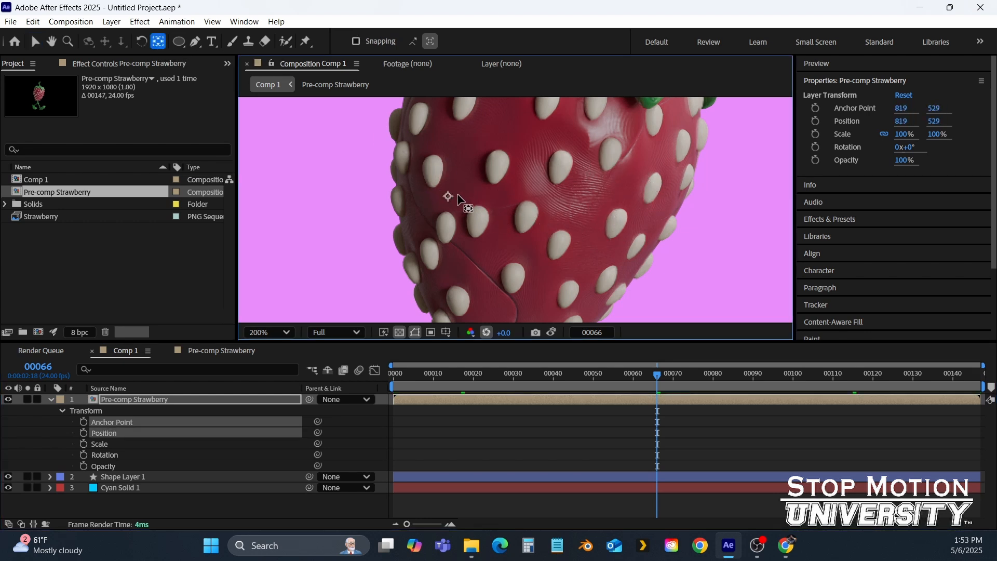
pyautogui.hotkey('ctrl', 'z')
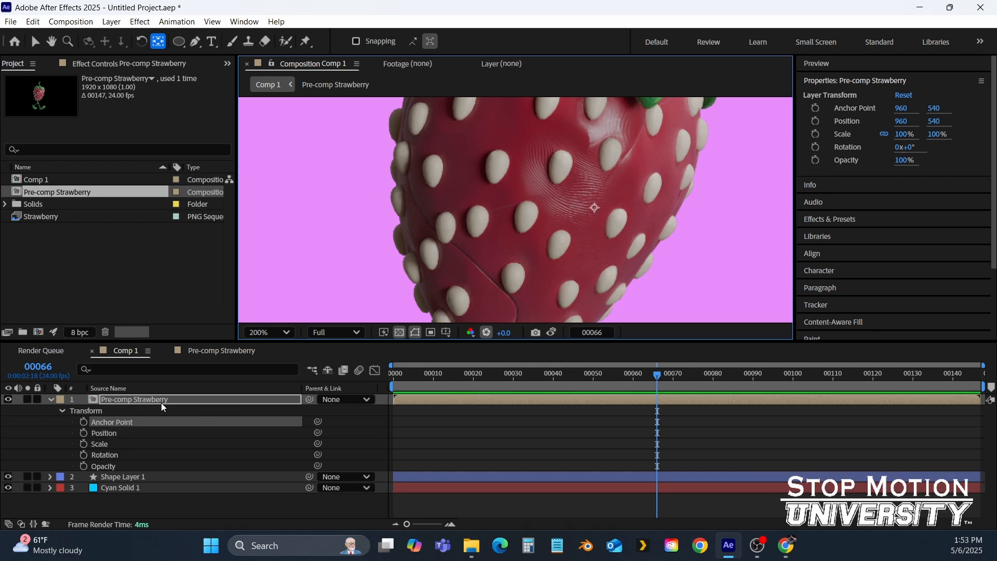
pyautogui.click(159, 400)
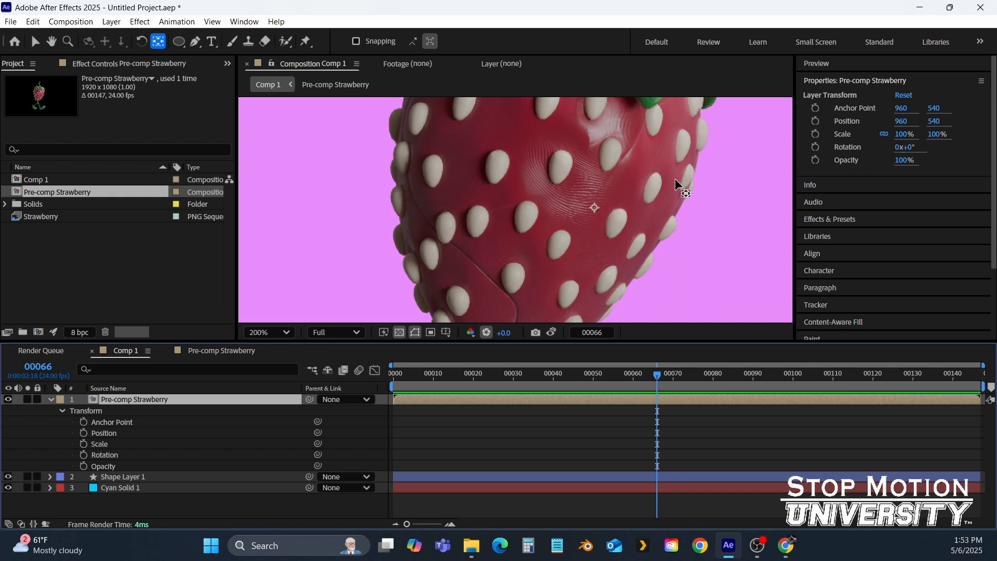
# Expand Shape Layer 1 and its Transform properties in the timeline, keeping the composition view at 50%.
pyautogui.scroll(-4, 635, 212)
pyautogui.scroll(2, 635, 213)
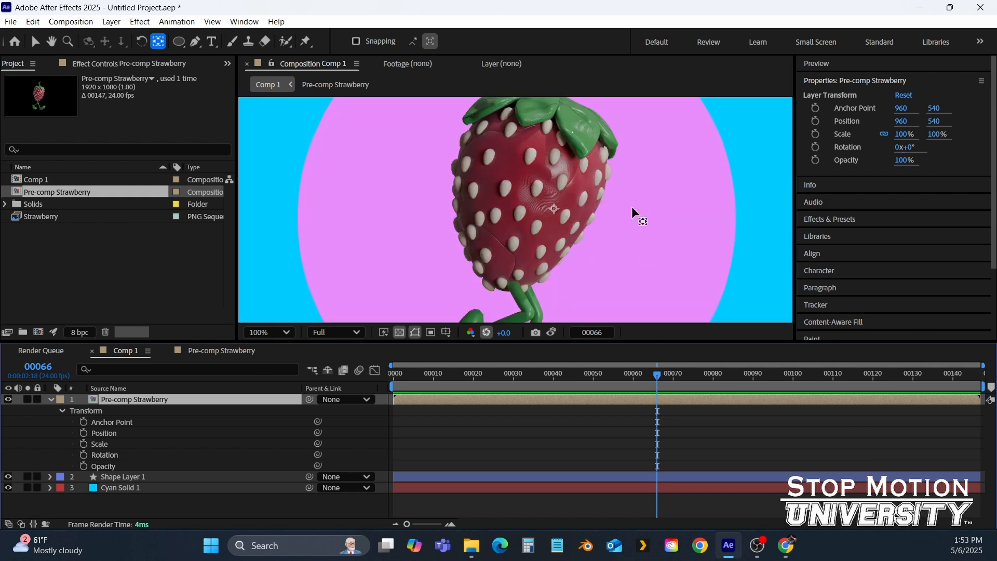
pyautogui.scroll(-2, 635, 212)
pyautogui.click(120, 478)
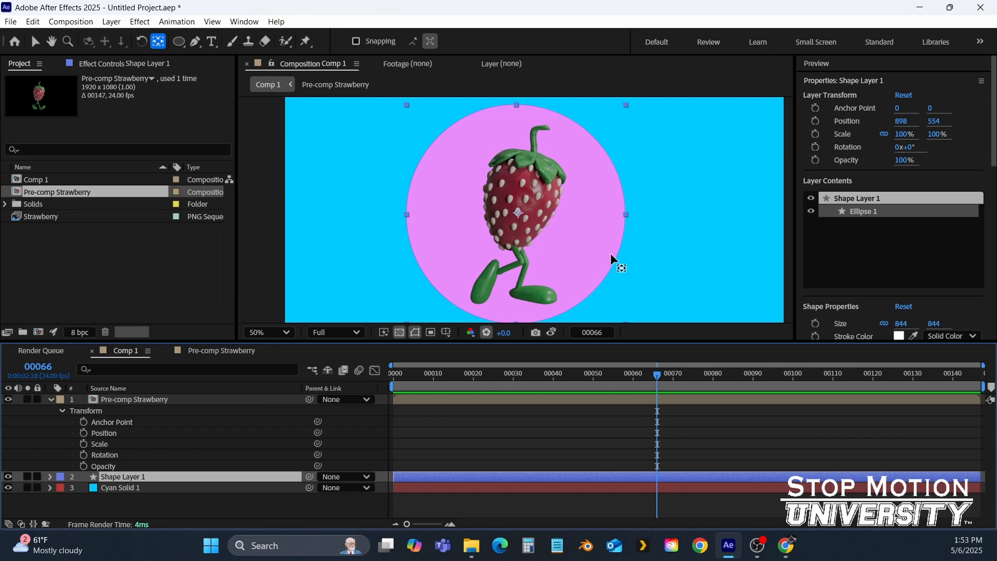
pyautogui.scroll(-2, 554, 250)
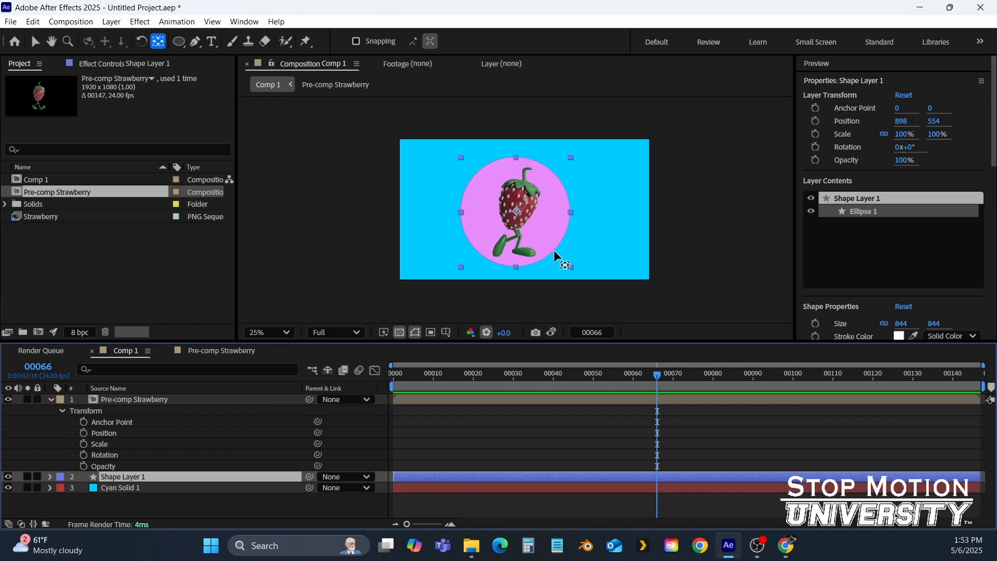
pyautogui.scroll(2, 554, 253)
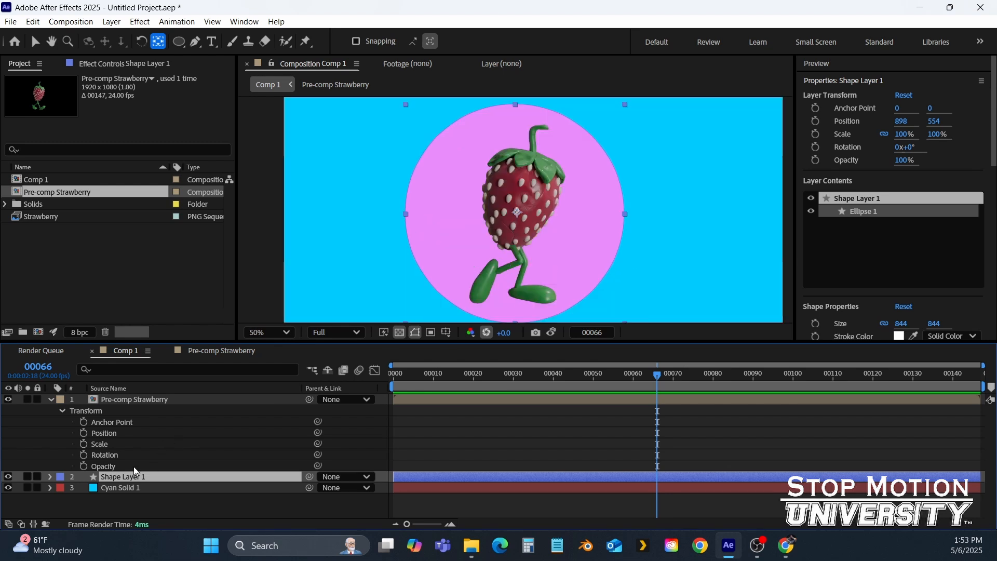
pyautogui.click(50, 476)
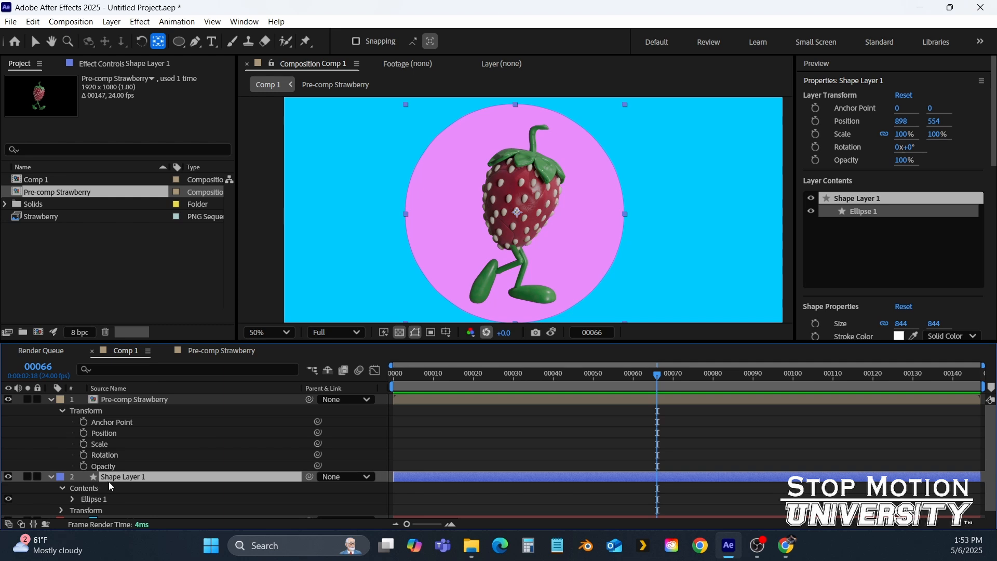
pyautogui.scroll(-1, 81, 500)
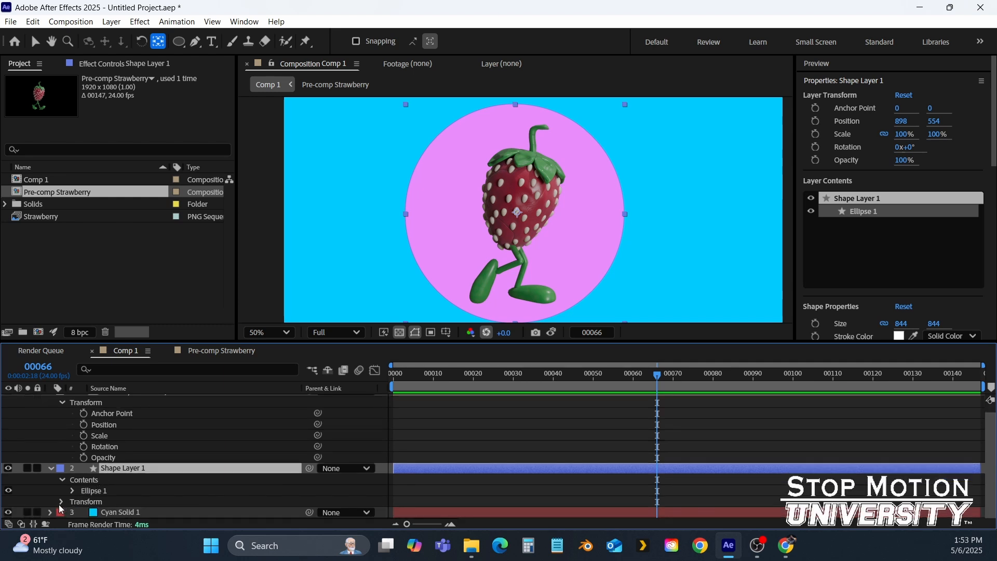
pyautogui.click(61, 501)
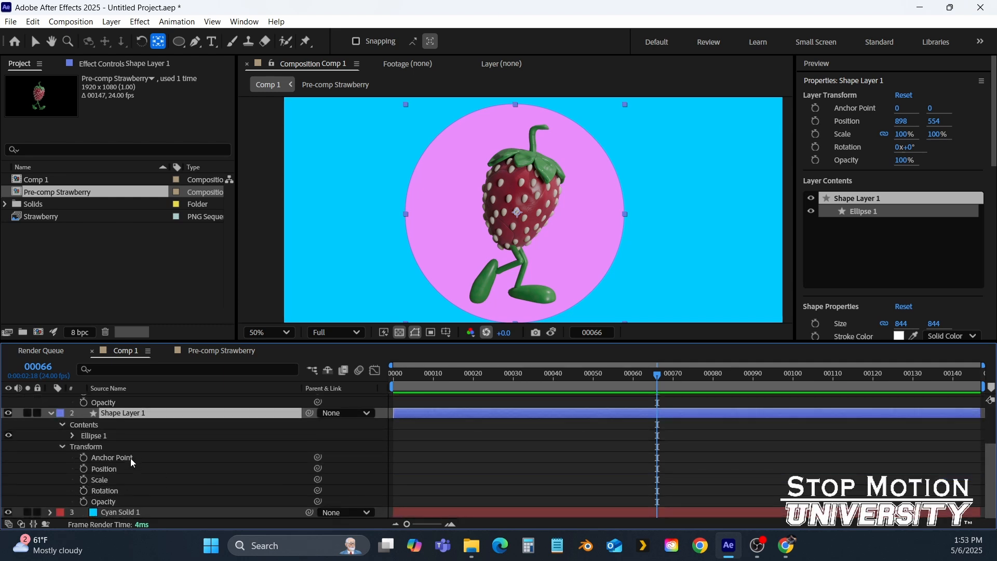
# Show the layer switches with the property values in the timeline and narrow the Source Name column.
pyautogui.click(133, 463)
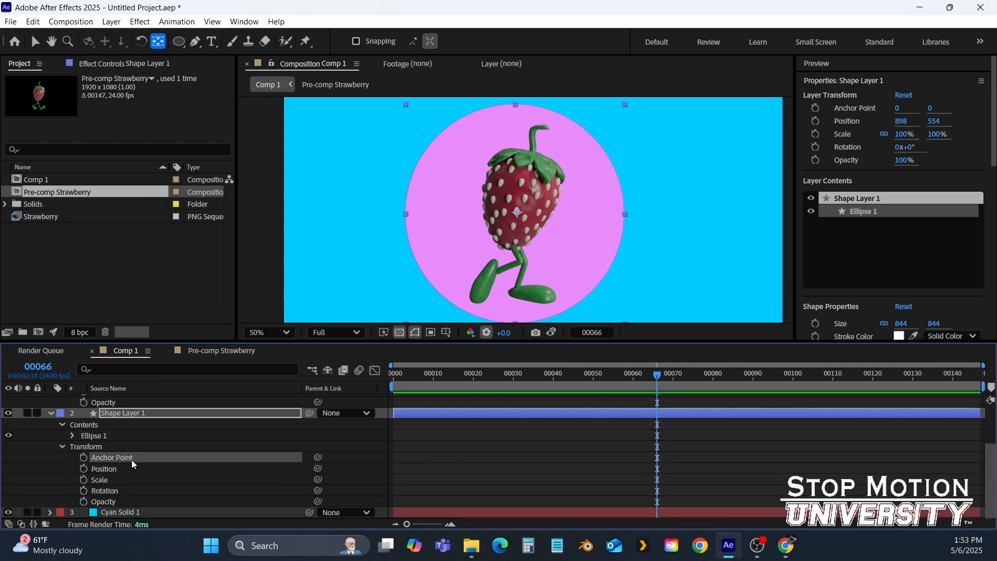
pyautogui.click(8, 524)
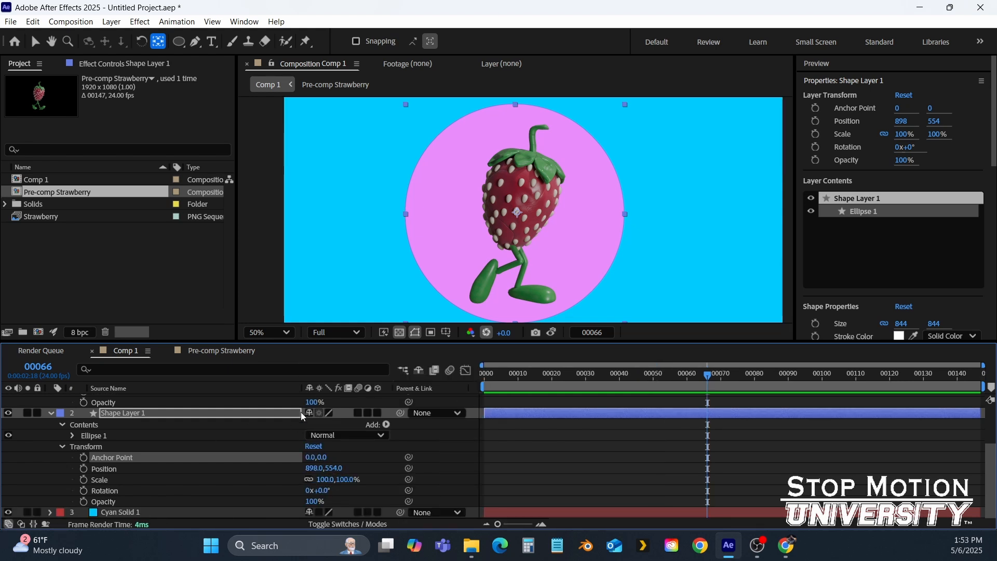
pyautogui.moveTo(303, 390); pyautogui.dragTo(183, 389)
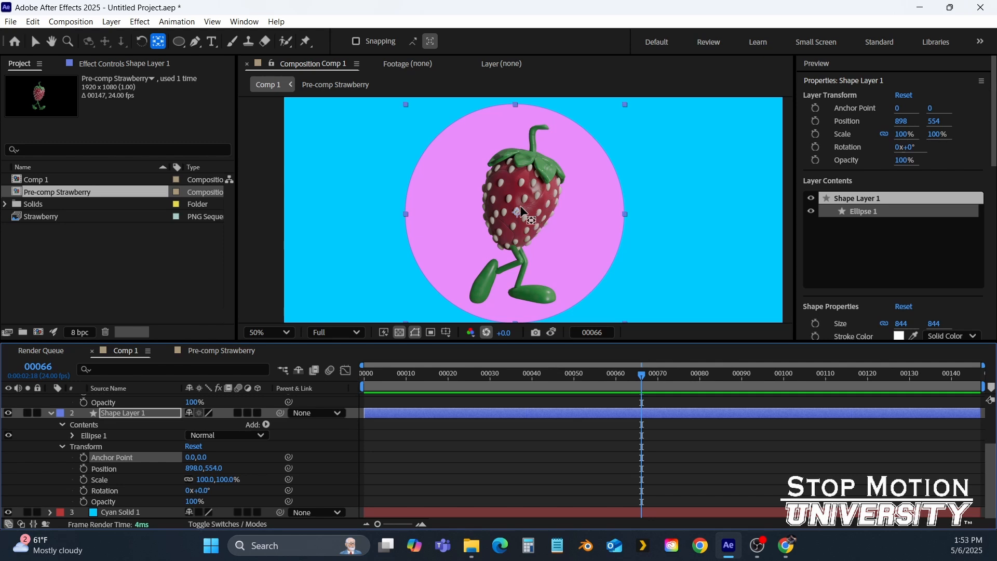
# Try moving the pink circle's anchor point to about -422, 10 and rotating the circle to -90°, and undo both changes.
pyautogui.moveTo(516, 214); pyautogui.dragTo(403, 216)
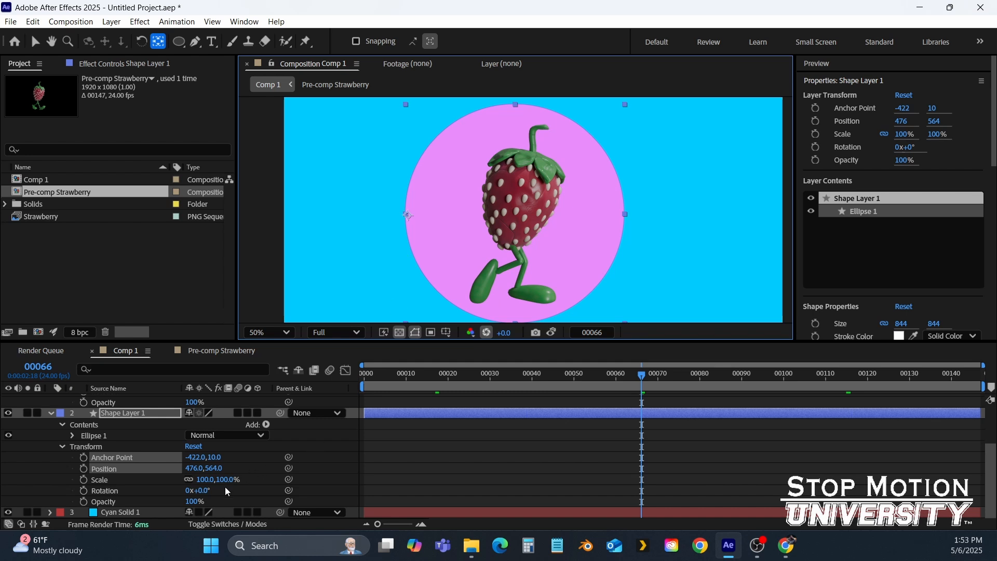
pyautogui.moveTo(206, 494); pyautogui.dragTo(160, 511)
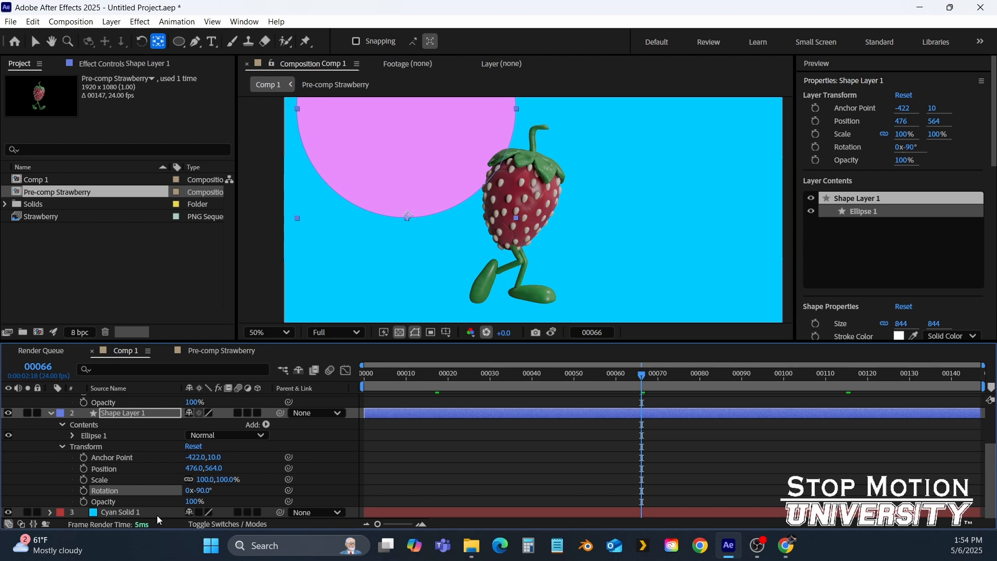
pyautogui.hotkey('ctrl', 'z')
pyautogui.hotkey('ctrl', 'z')
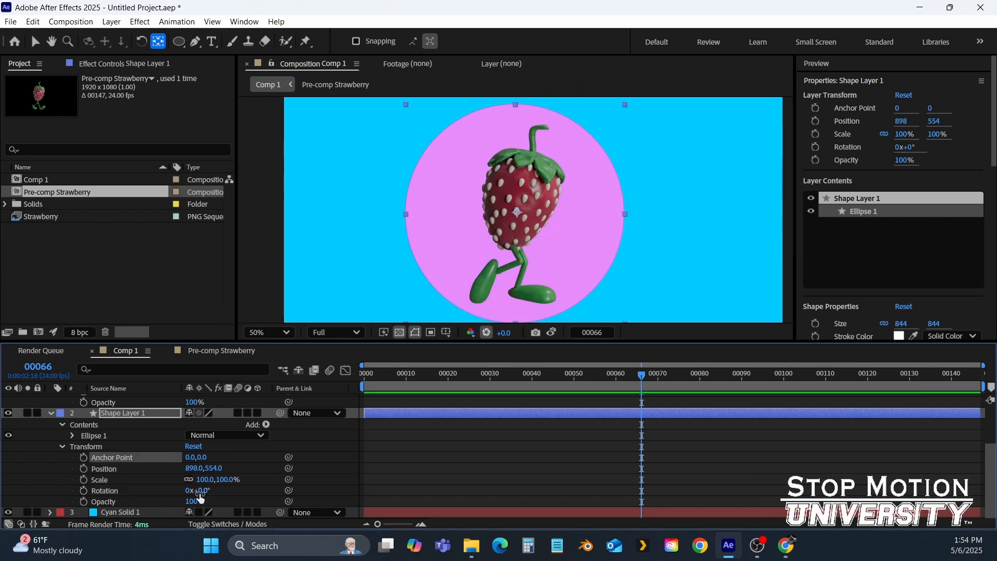
# Try rotating the pink circle to -95° about its centre and adjusting its scale and vertical position, undoing each change.
pyautogui.moveTo(199, 490); pyautogui.dragTo(155, 511)
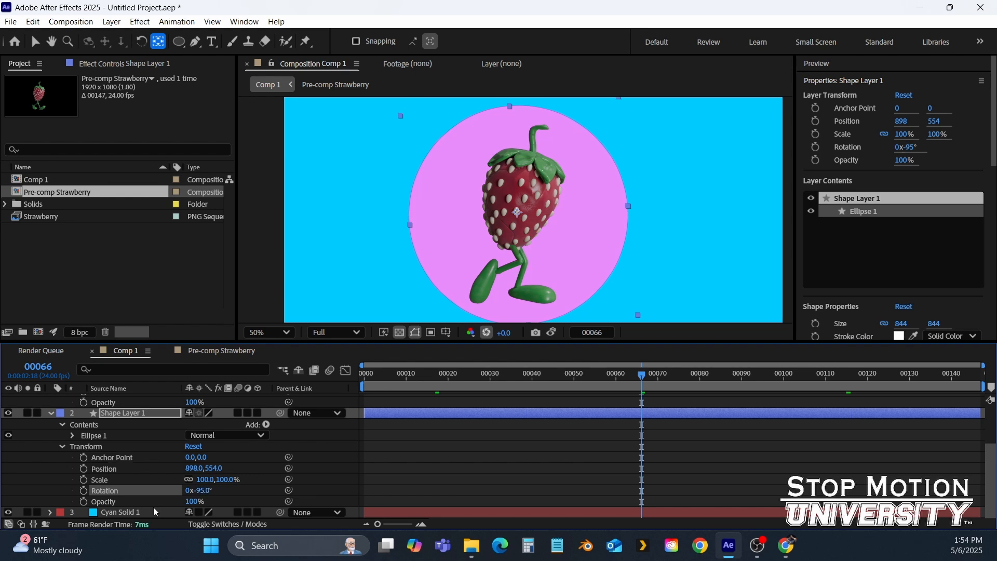
pyautogui.hotkey('ctrl', 'z')
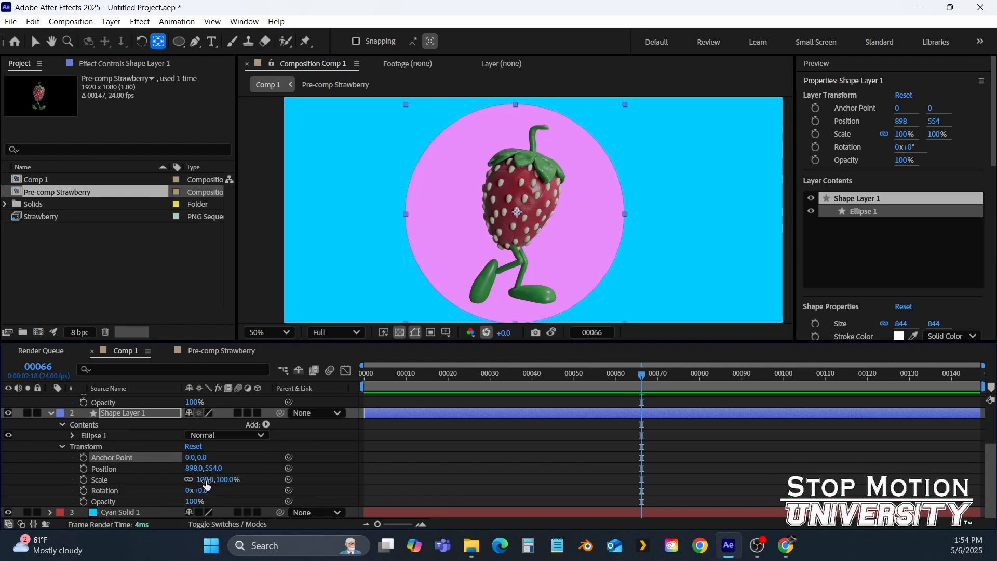
pyautogui.moveTo(206, 481)
pyautogui.mouseDown()
pyautogui.moveTo(244, 482)
pyautogui.moveTo(171, 482)
pyautogui.moveTo(217, 490)
pyautogui.moveTo(233, 469)
pyautogui.moveTo(154, 466)
pyautogui.moveTo(285, 473)
pyautogui.moveTo(206, 473)
pyautogui.mouseUp()
pyautogui.hotkey('ctrl', 'z')
pyautogui.hotkey('ctrl', 'z')
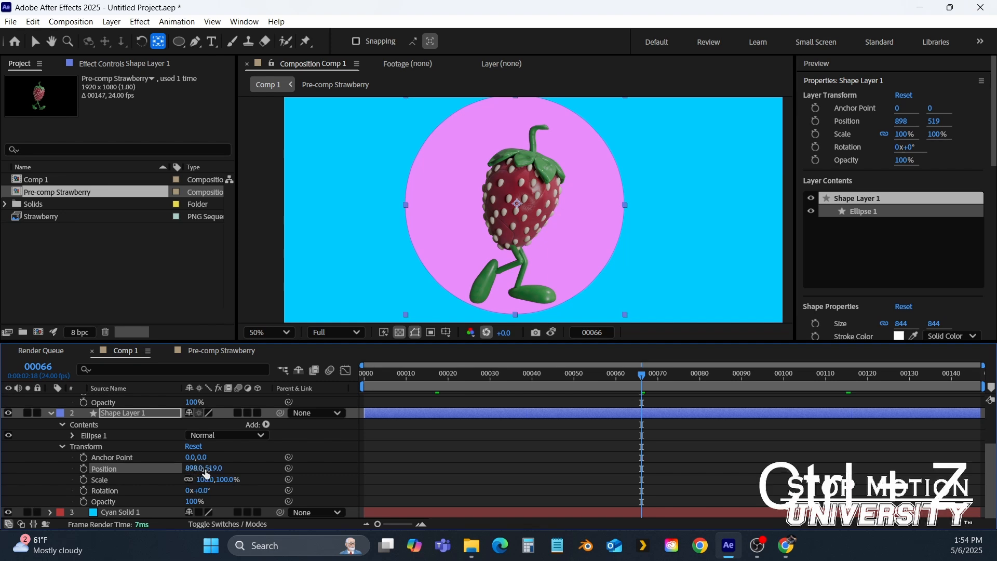
pyautogui.hotkey('ctrl', 'z')
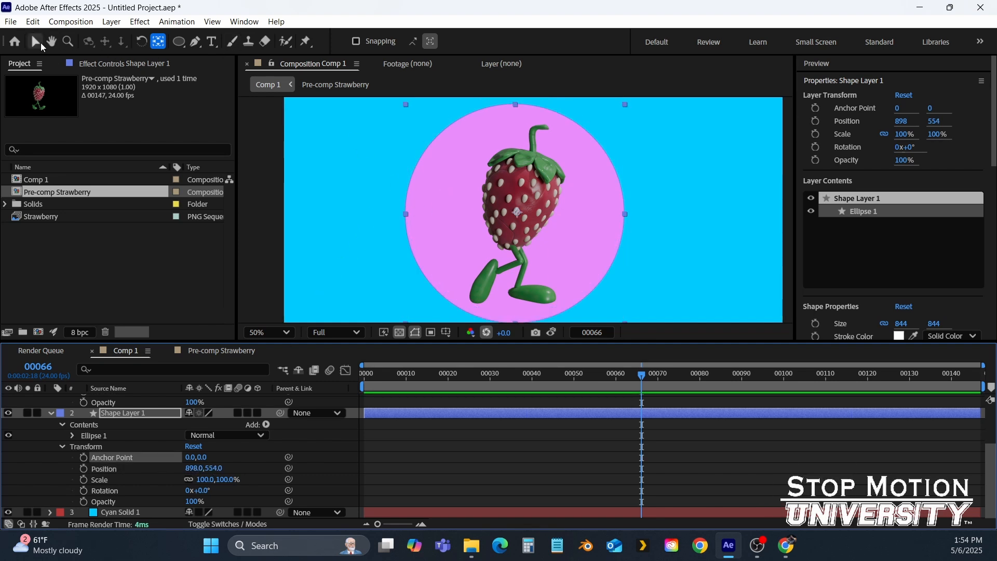
# Try resizing the pink circle from its corner with the Selection tool, undo it, and scrub its opacity back to 100%.
pyautogui.click(39, 42)
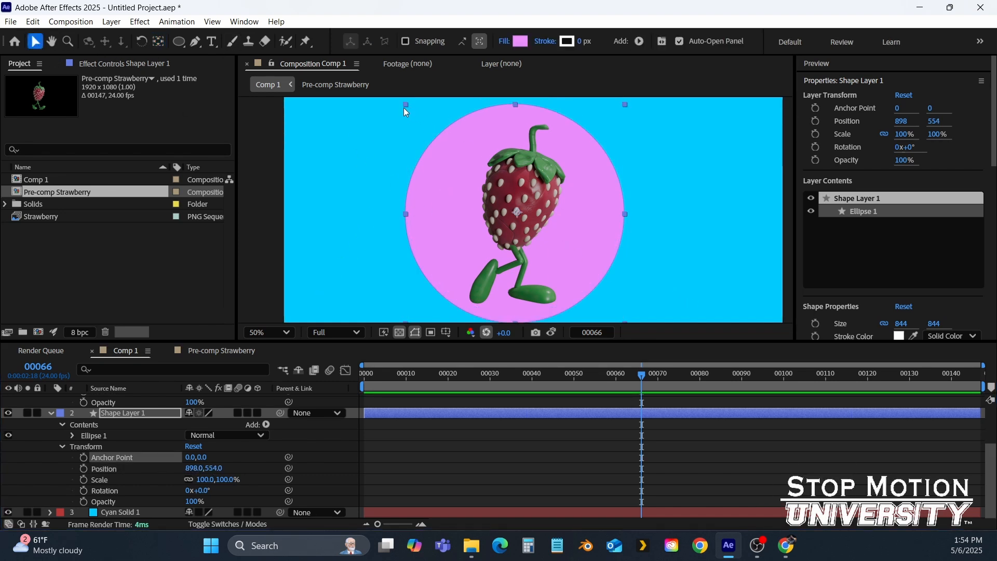
pyautogui.moveTo(404, 108)
pyautogui.mouseDown()
pyautogui.moveTo(454, 147)
pyautogui.moveTo(381, 139)
pyautogui.moveTo(373, 102)
pyautogui.moveTo(483, 226)
pyautogui.moveTo(396, 119)
pyautogui.mouseUp()
pyautogui.hotkey('ctrl', 'z')
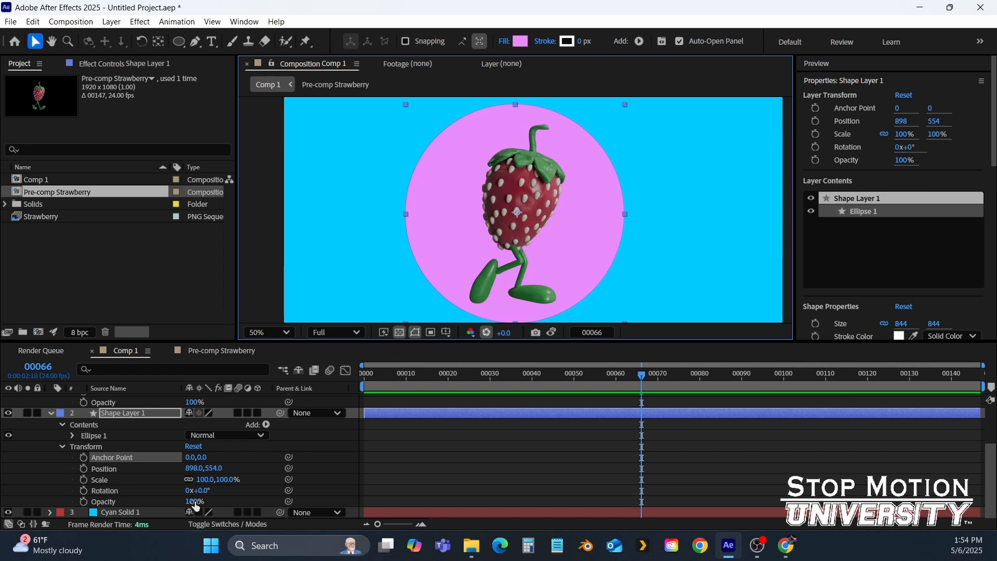
pyautogui.moveTo(193, 501); pyautogui.dragTo(324, 519)
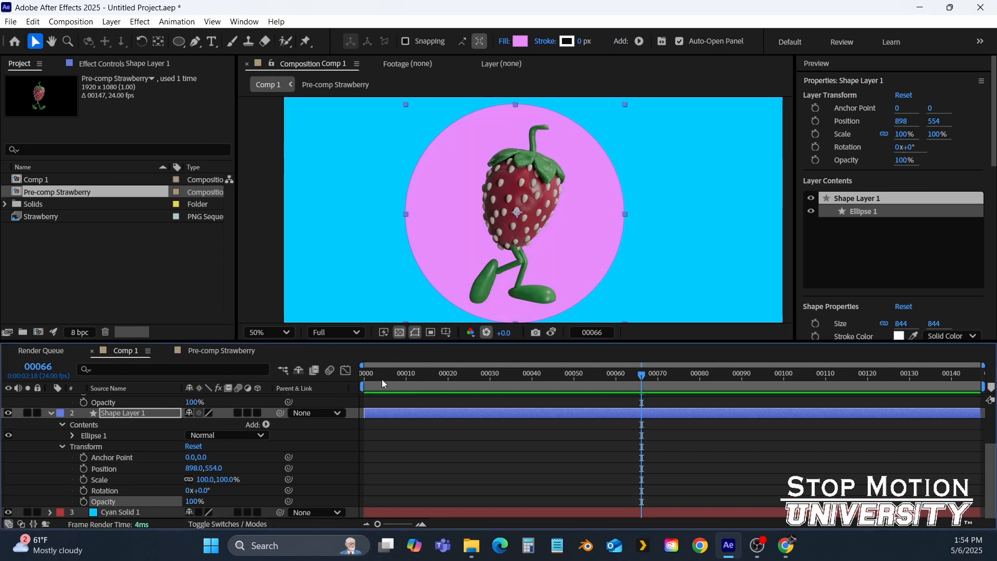
# Try animating Shape Layer 1's position from 898, 554 at frame 0 to about 1470, 542 at frame 146, and undo the keyframes.
pyautogui.moveTo(381, 375); pyautogui.dragTo(323, 378)
pyautogui.click(85, 467)
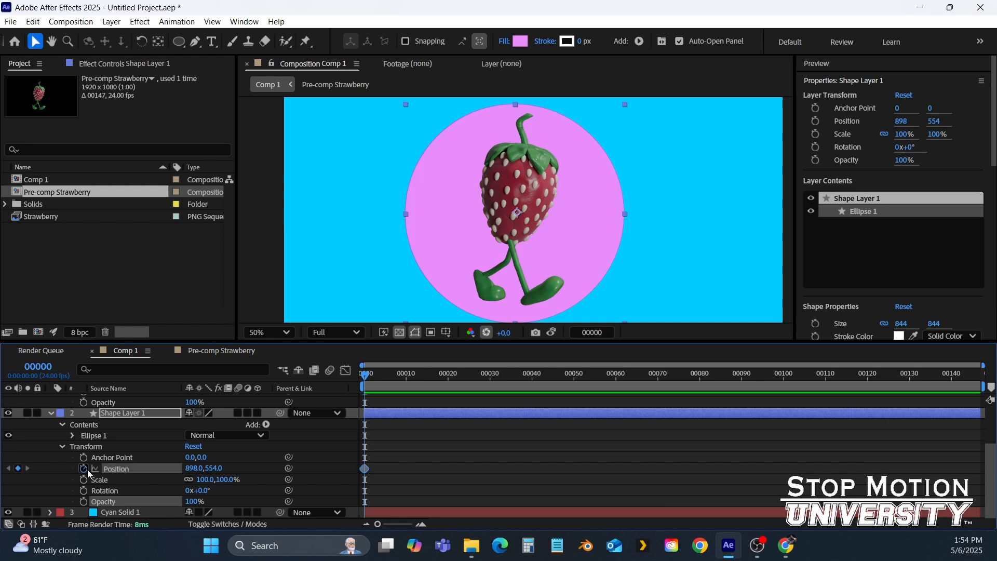
pyautogui.moveTo(426, 367); pyautogui.dragTo(977, 374)
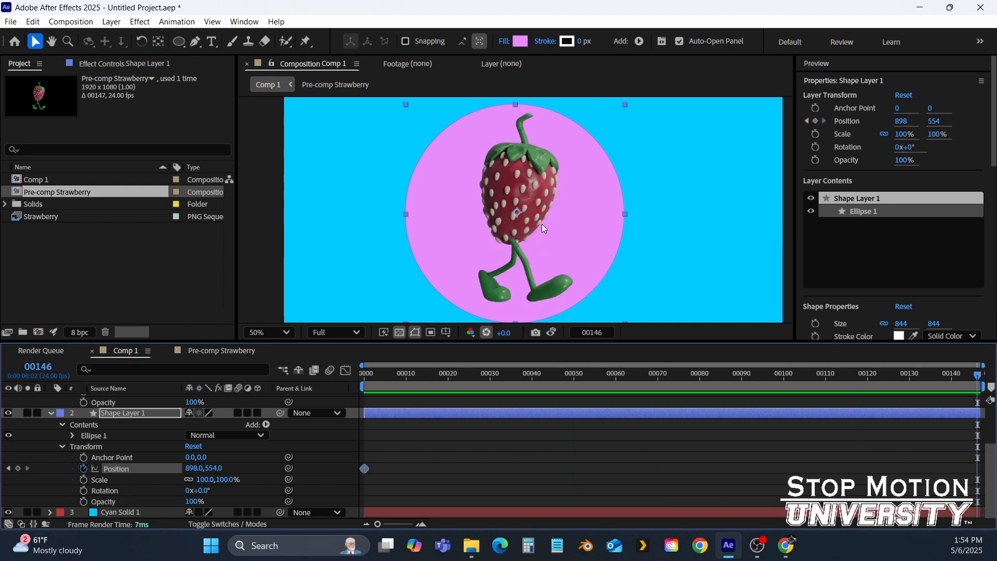
pyautogui.moveTo(543, 227); pyautogui.dragTo(691, 224)
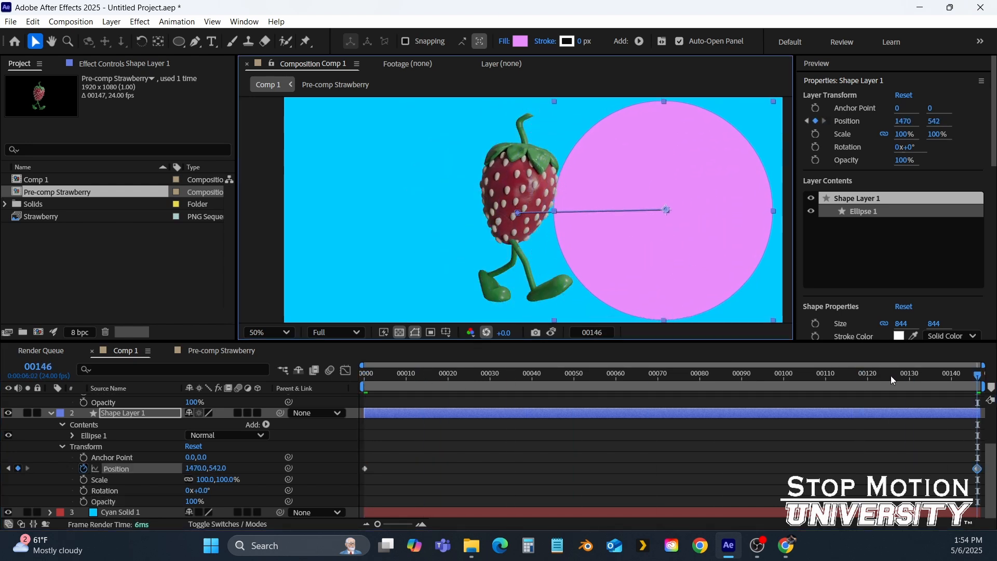
pyautogui.moveTo(924, 374); pyautogui.dragTo(168, 435)
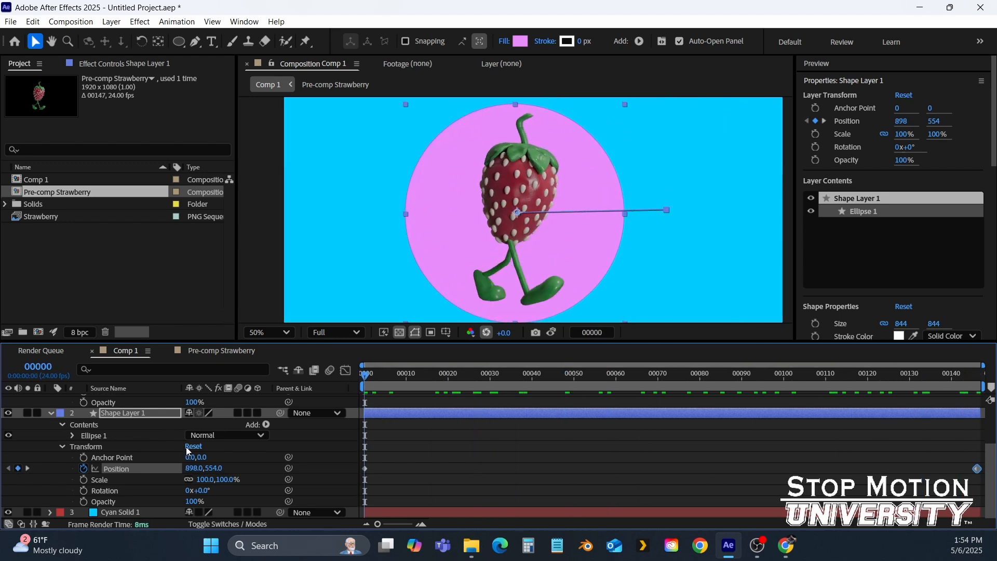
pyautogui.hotkey('ctrl', 'z')
pyautogui.hotkey('ctrl', 'z')
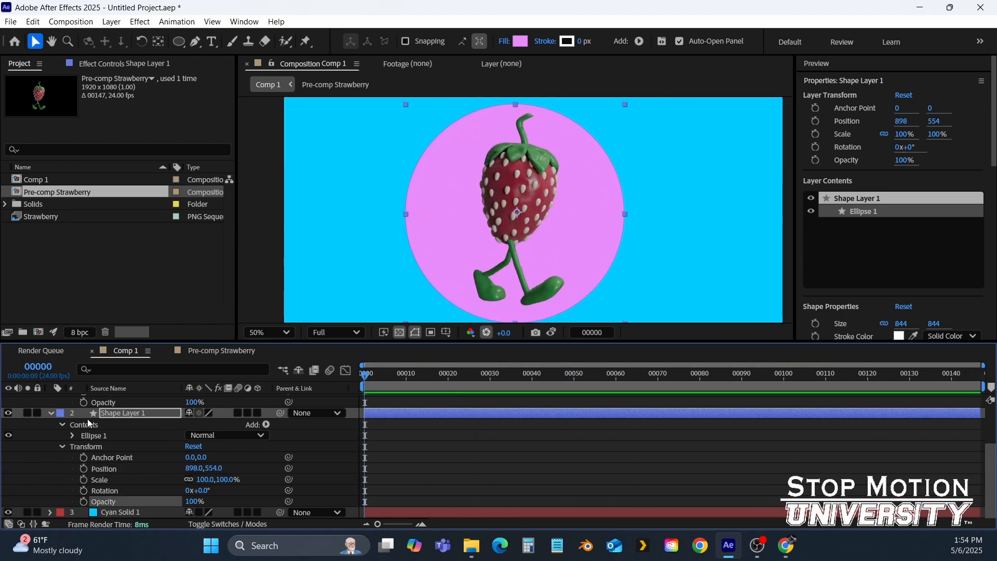
# Collapse Shape Layer 1 and the Pre-comp Strawberry layer's Transform group, and deselect all layers.
pyautogui.click(60, 424)
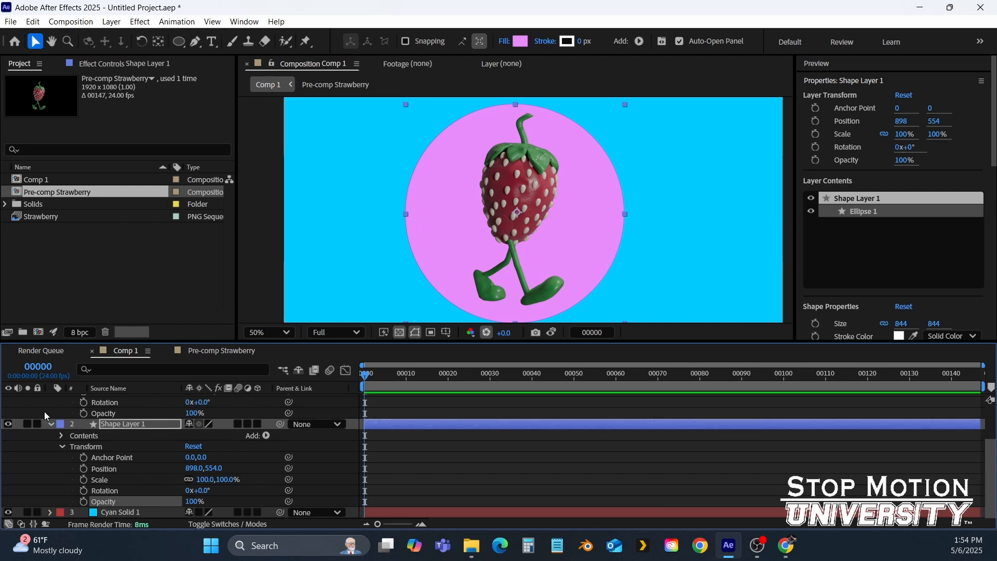
pyautogui.click(49, 424)
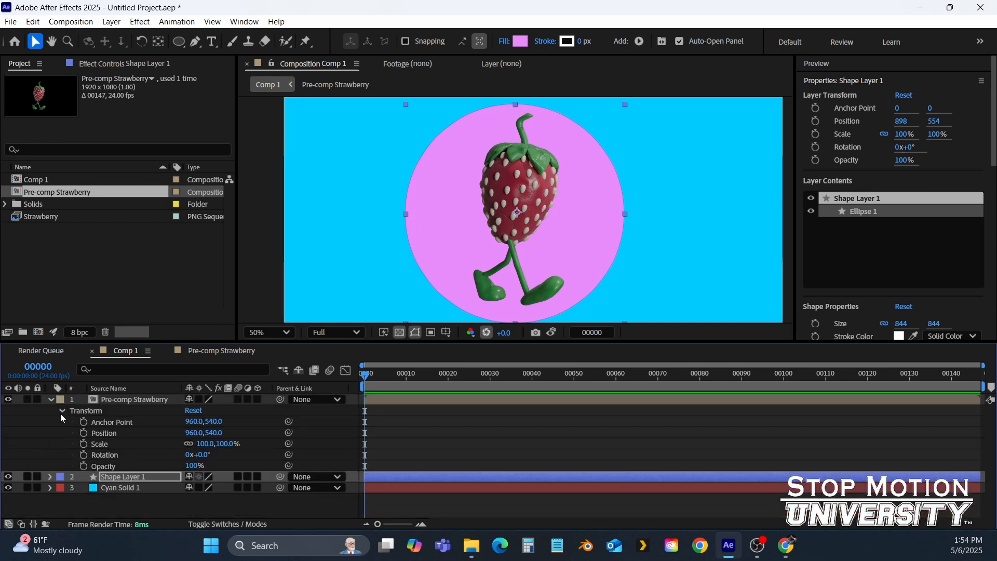
pyautogui.click(60, 413)
pyautogui.click(86, 505)
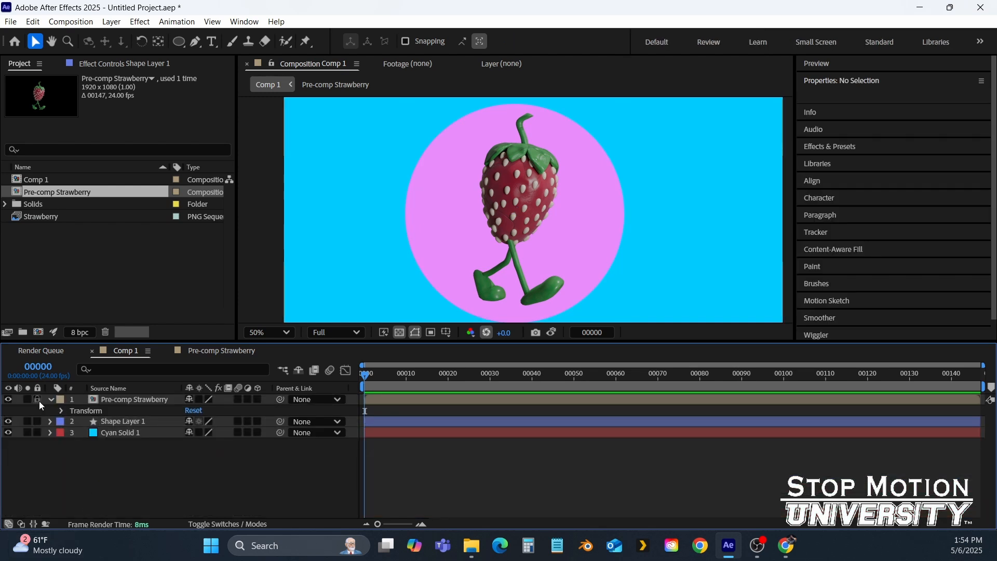
# Show the timeline's Mode, Track Matte, In, Out, Duration, Stretch and Render Time columns, and shorten the timeline panel with the strawberry layer collapsed.
pyautogui.click(22, 524)
pyautogui.click(33, 524)
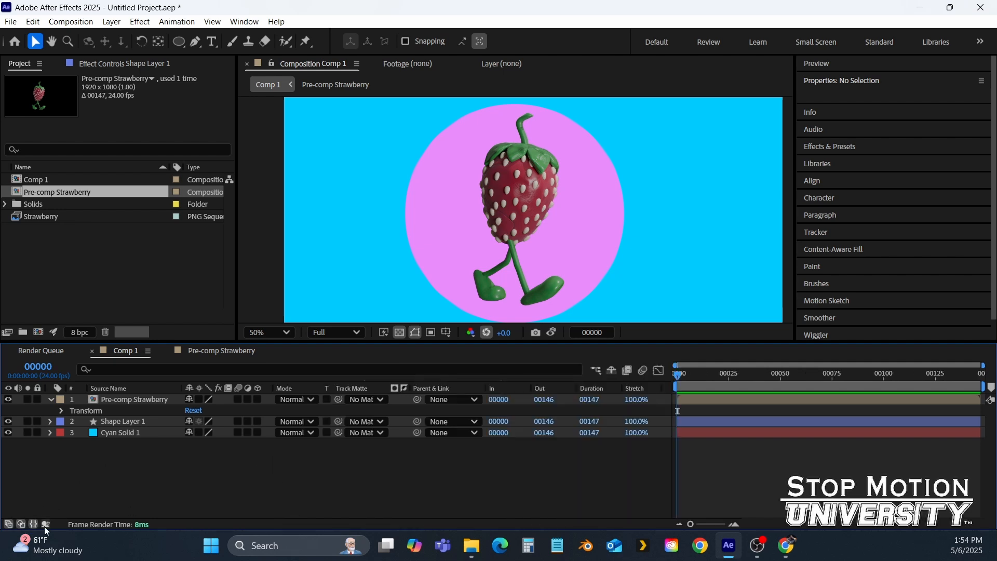
pyautogui.click(45, 524)
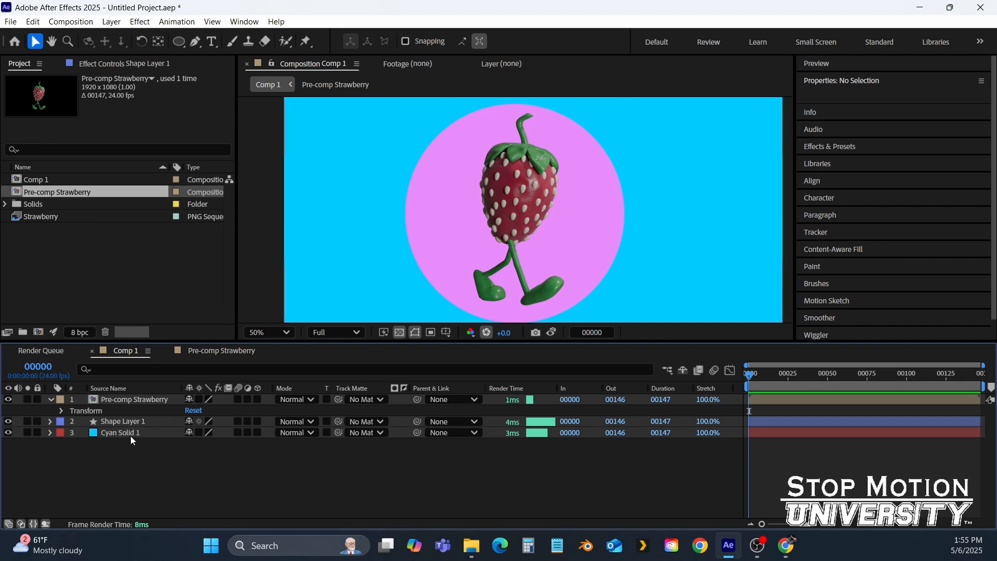
pyautogui.click(50, 399)
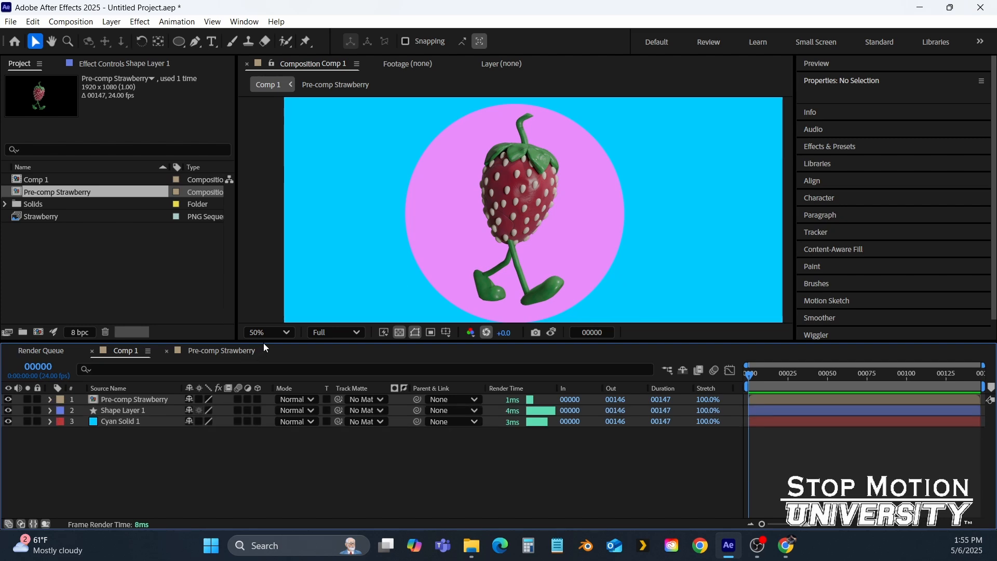
pyautogui.moveTo(264, 343); pyautogui.dragTo(263, 398)
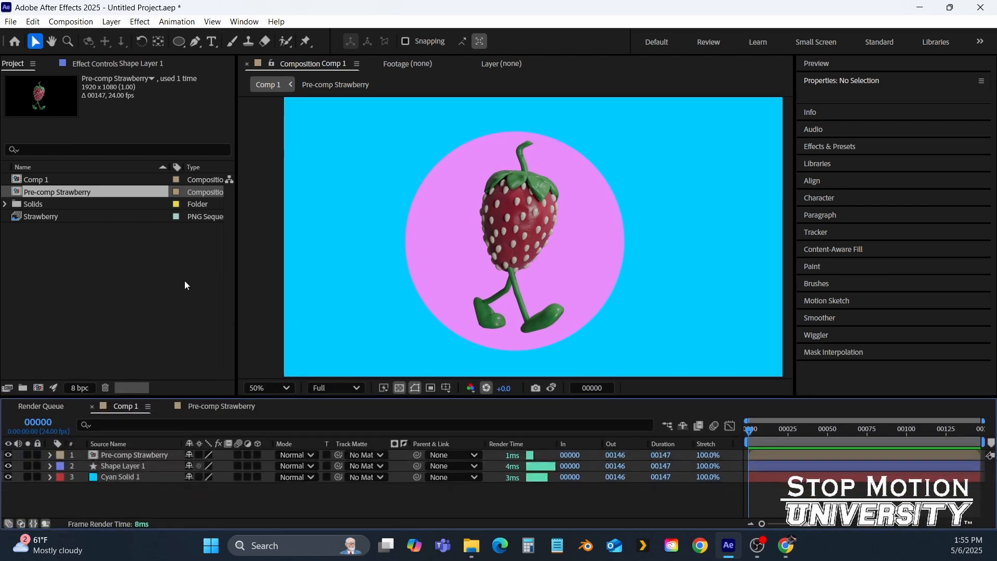
# Add a null object layer to Comp 1.
pyautogui.click(112, 21)
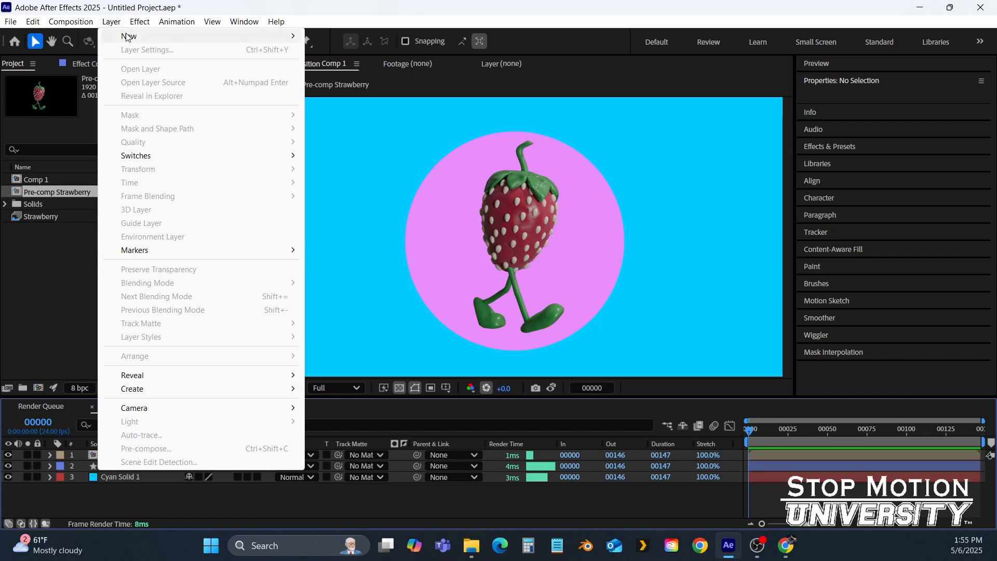
pyautogui.moveTo(128, 37)
pyautogui.click(358, 90)
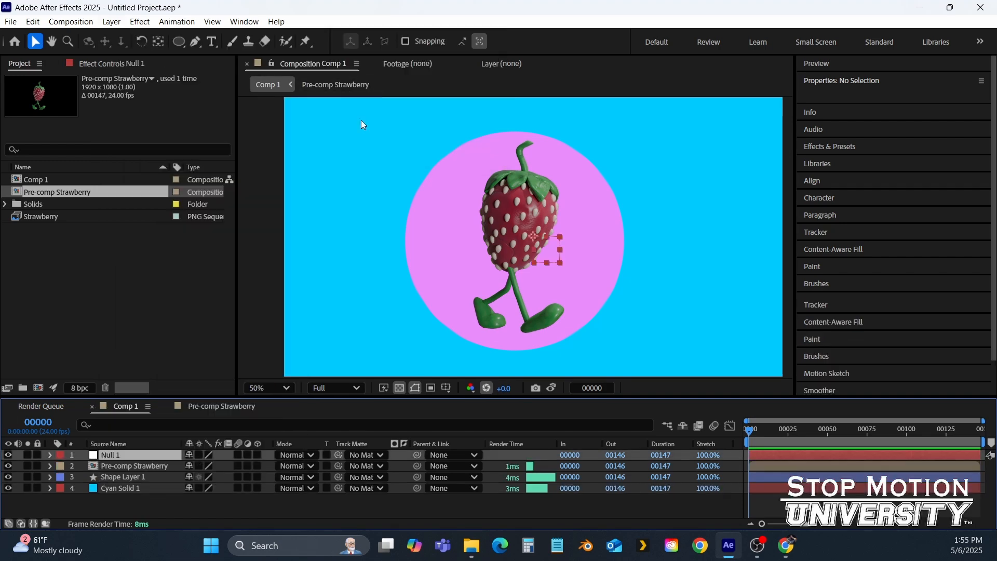
# Add an adjustment layer and place it between the Pre-comp Strawberry layer and Shape Layer 1.
pyautogui.click(112, 22)
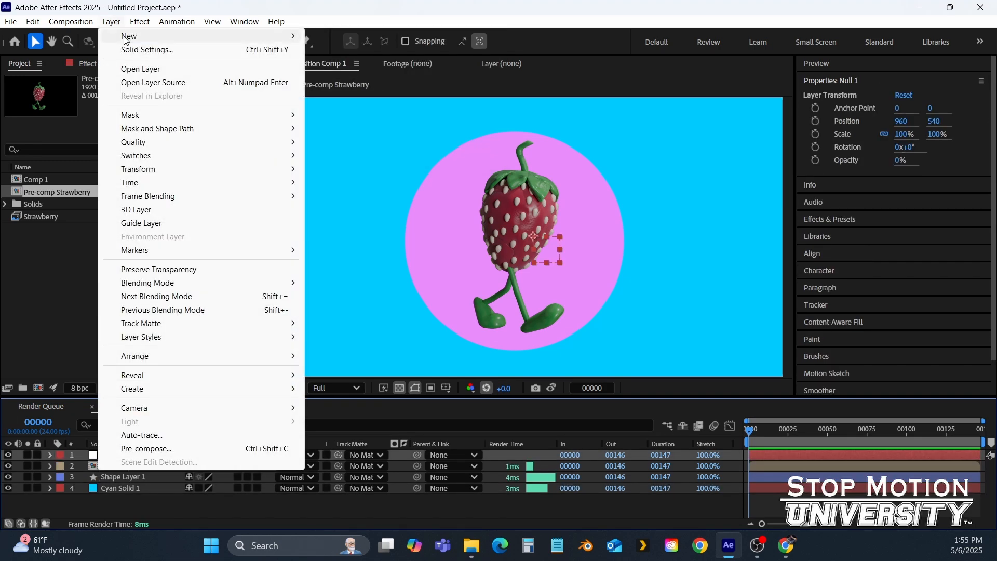
pyautogui.moveTo(128, 36)
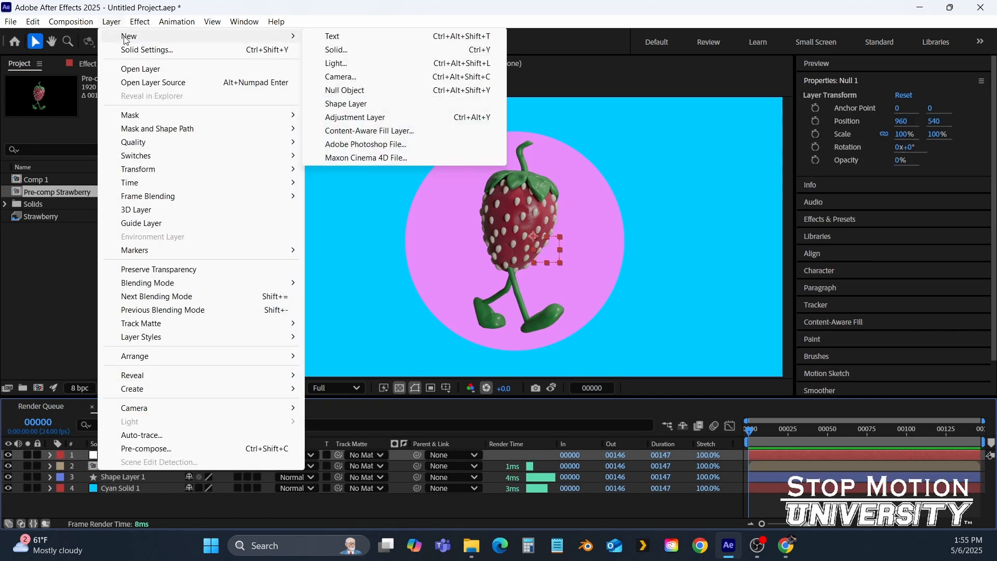
pyautogui.click(366, 117)
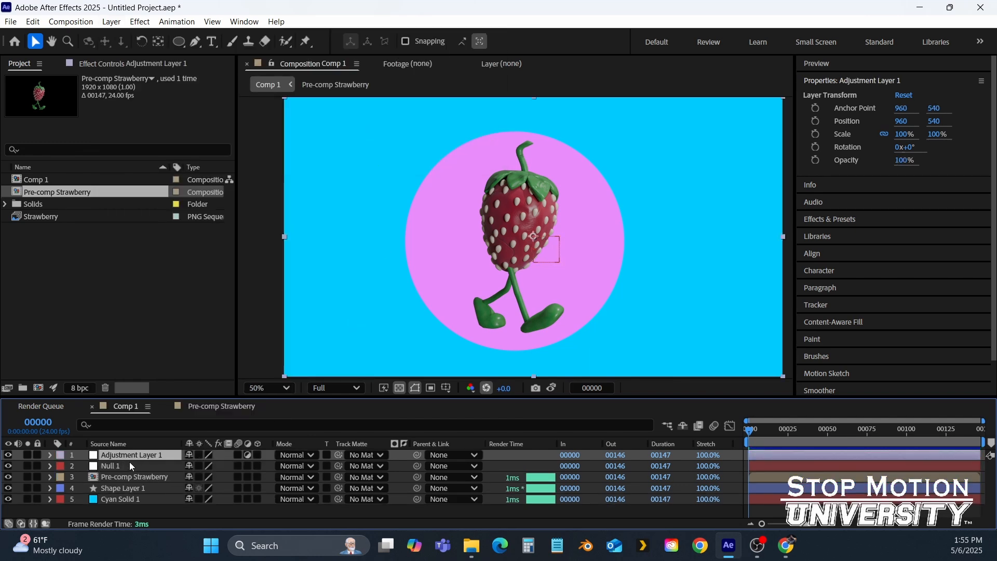
pyautogui.moveTo(148, 456); pyautogui.dragTo(144, 481)
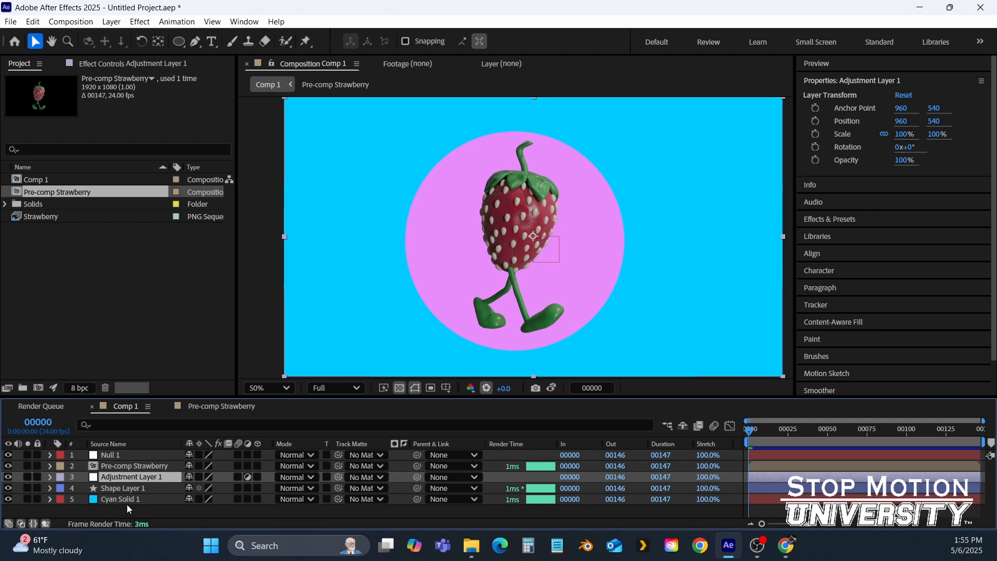
# Try a Ripple effect on the adjustment layer with radius 98, Symmetric conversion and a 6x+105° phase, and remove the effect.
pyautogui.click(141, 23)
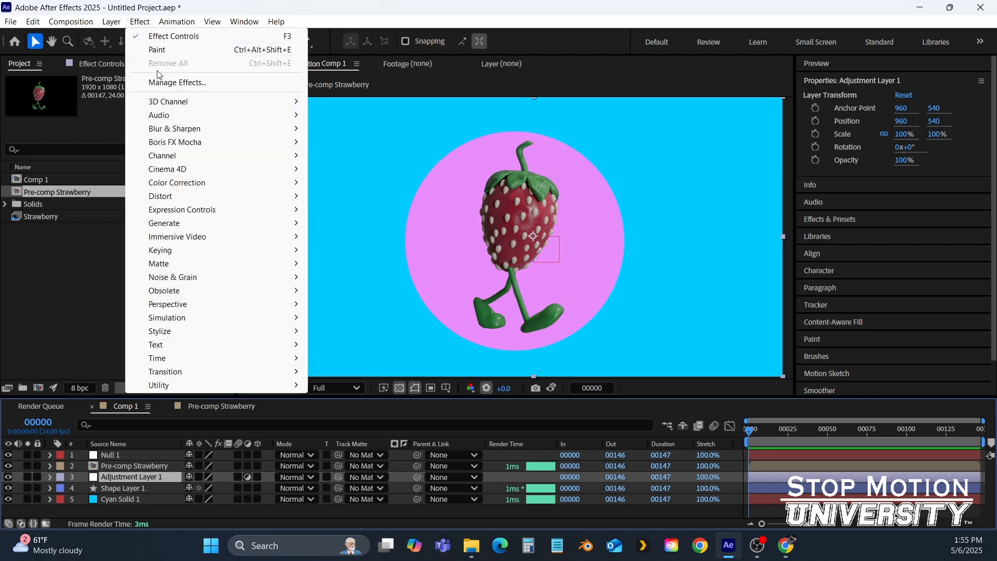
pyautogui.moveTo(185, 203)
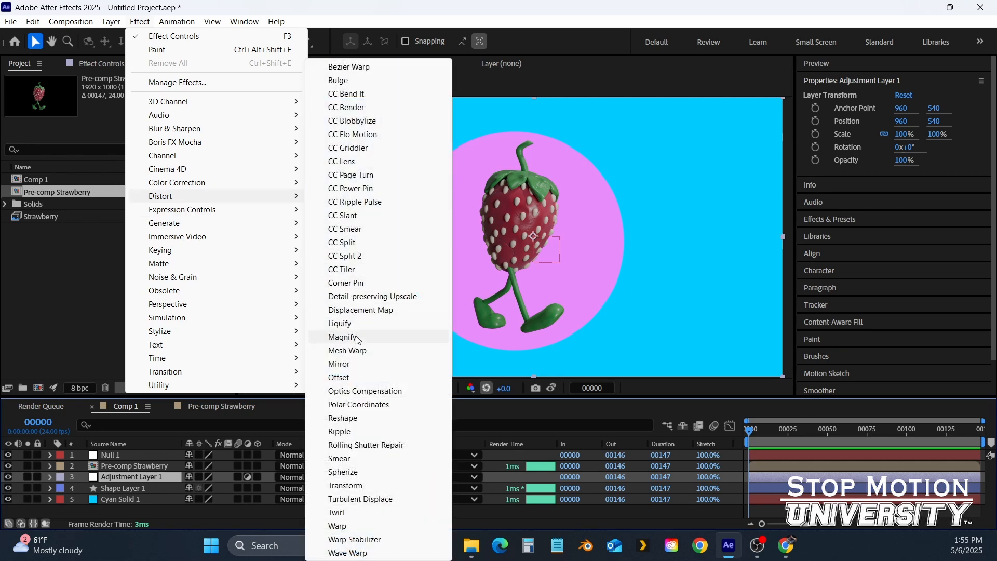
pyautogui.click(351, 431)
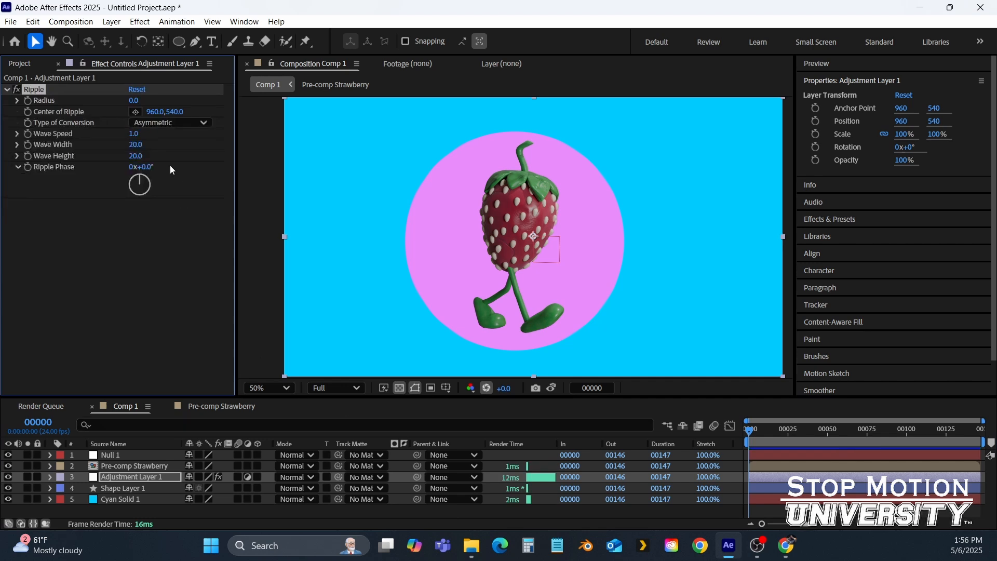
pyautogui.moveTo(134, 100); pyautogui.dragTo(529, 120)
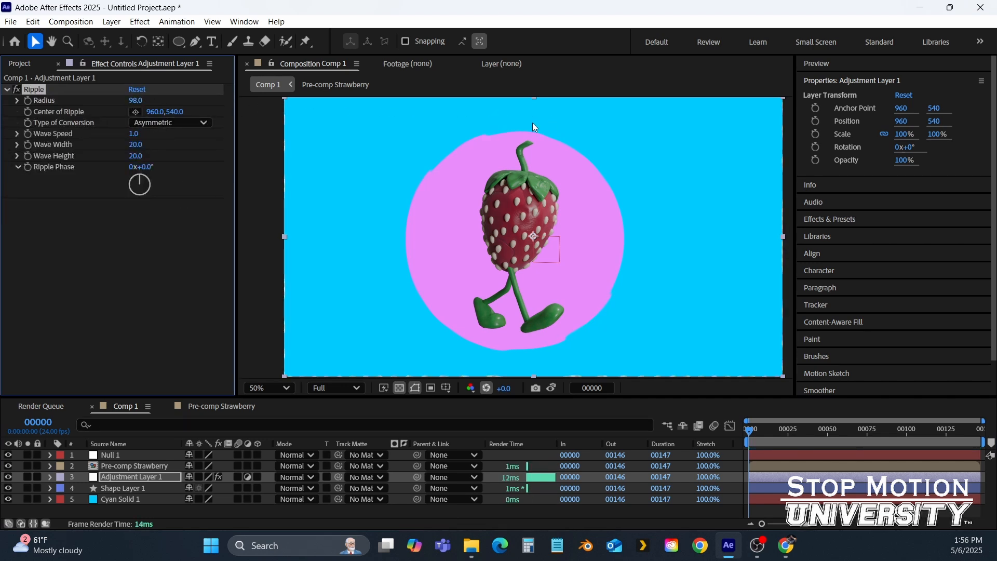
pyautogui.click(174, 123)
pyautogui.click(174, 150)
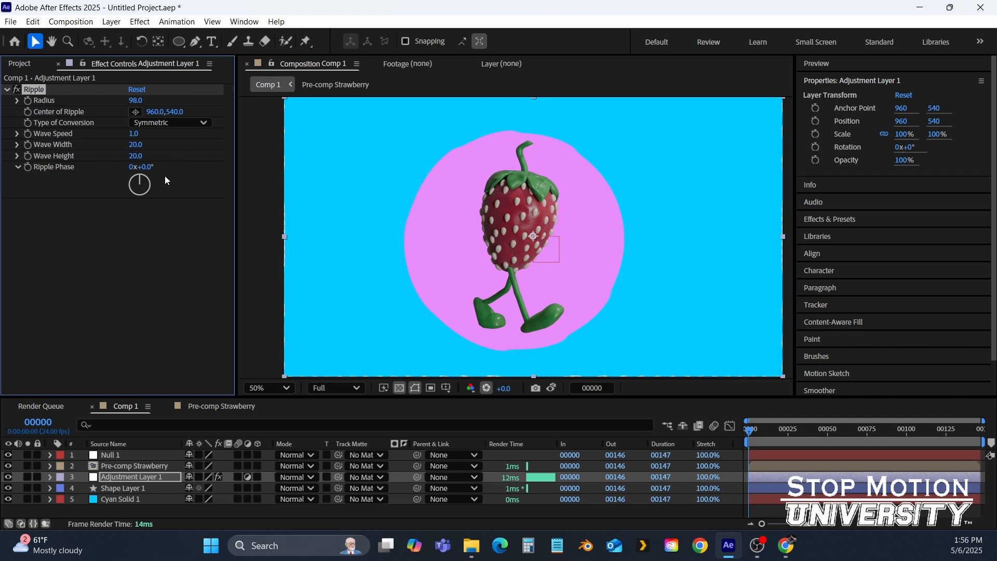
pyautogui.moveTo(138, 199); pyautogui.dragTo(369, 282)
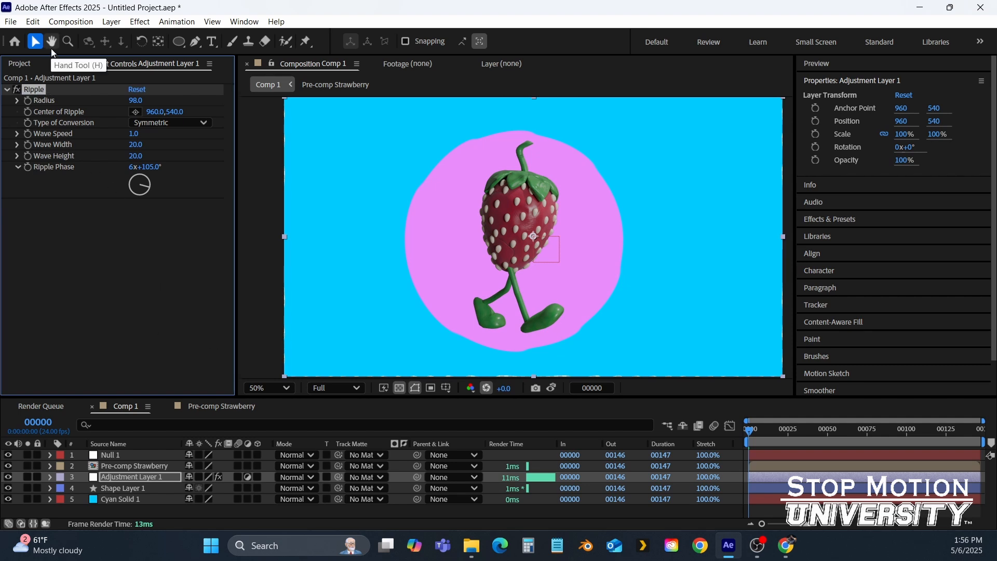
pyautogui.press('Delete')
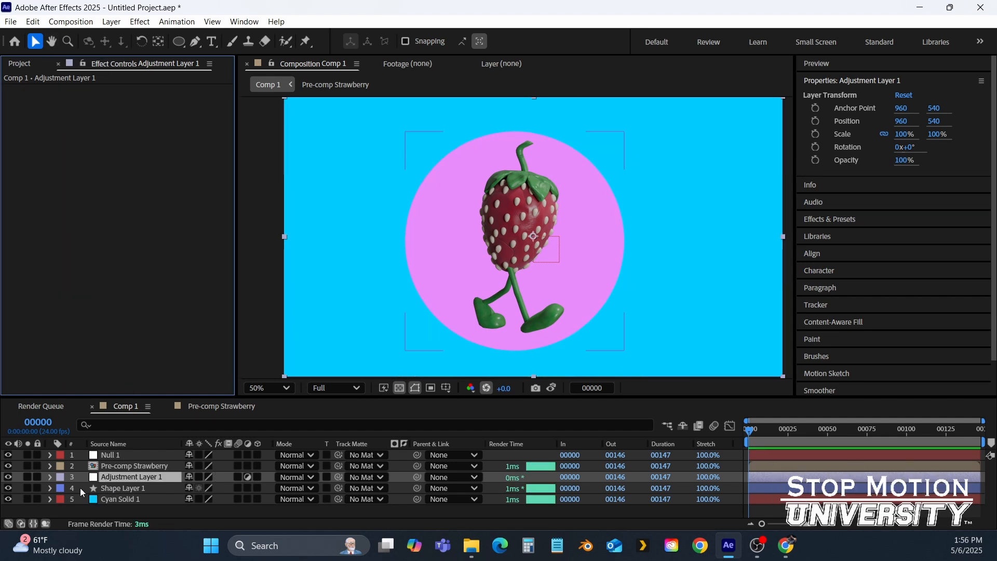
# Hide the adjustment layer.
pyautogui.click(8, 477)
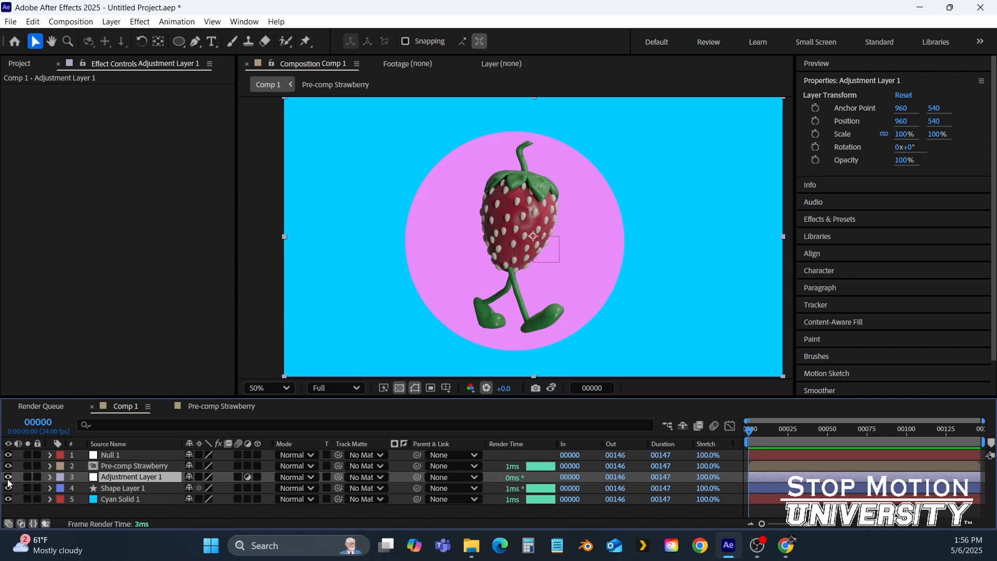
# Parent the Pre-comp Strawberry layer to Null 1.
pyautogui.click(118, 456)
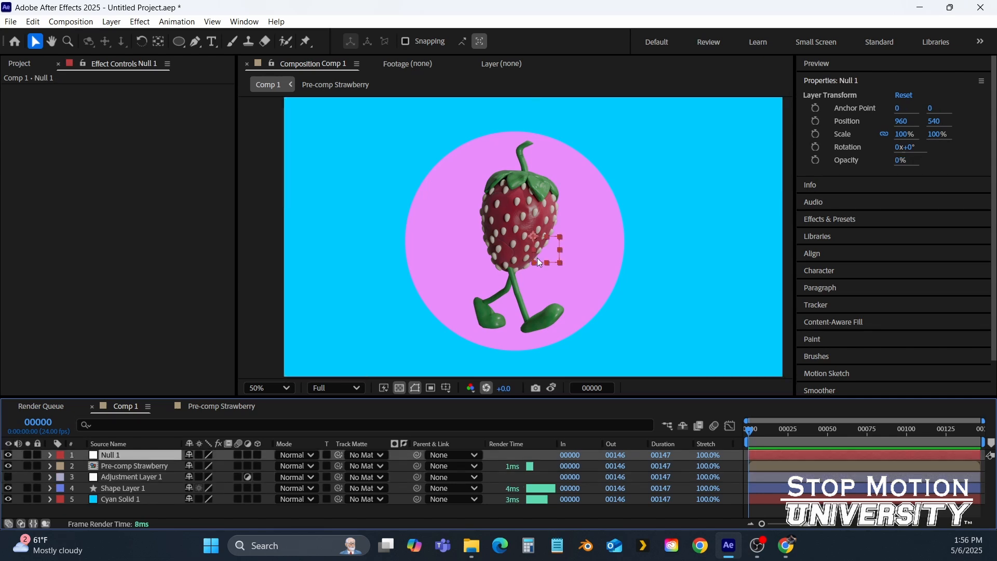
pyautogui.click(133, 466)
pyautogui.moveTo(419, 472); pyautogui.dragTo(119, 455)
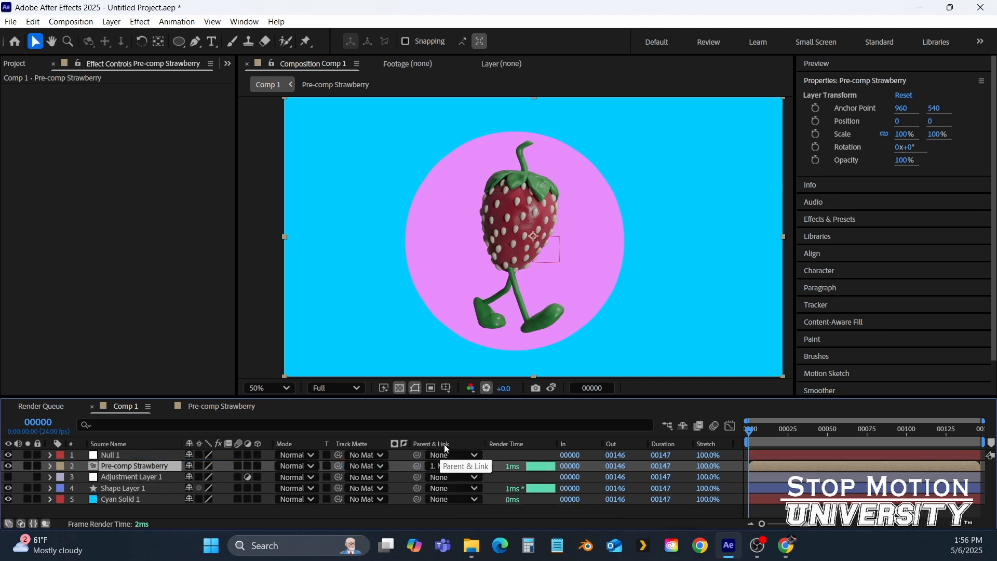
# Try moving Null 1 to position 1068, 574 with the strawberry parented to it, and undo the move.
pyautogui.click(114, 454)
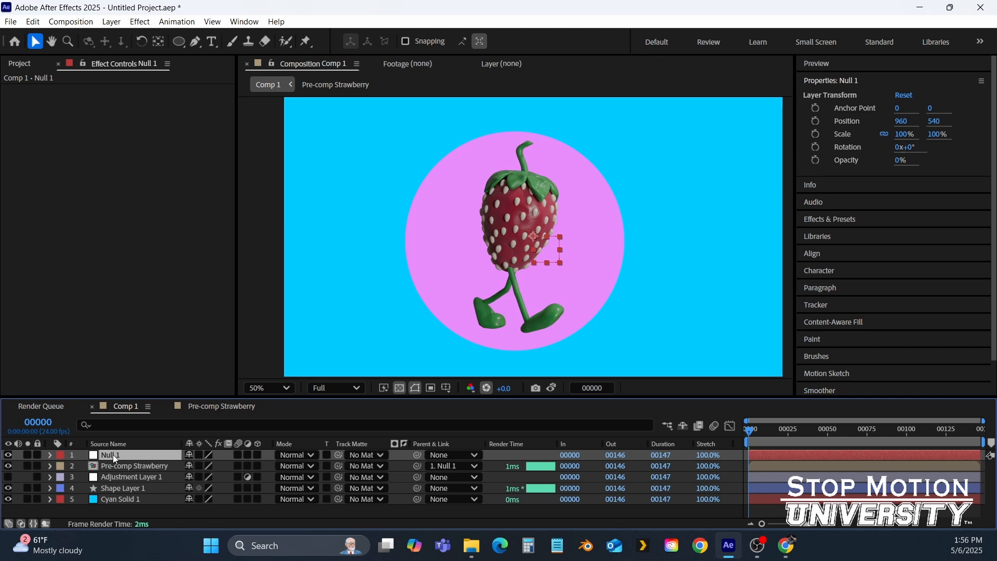
pyautogui.click(125, 468)
pyautogui.click(114, 457)
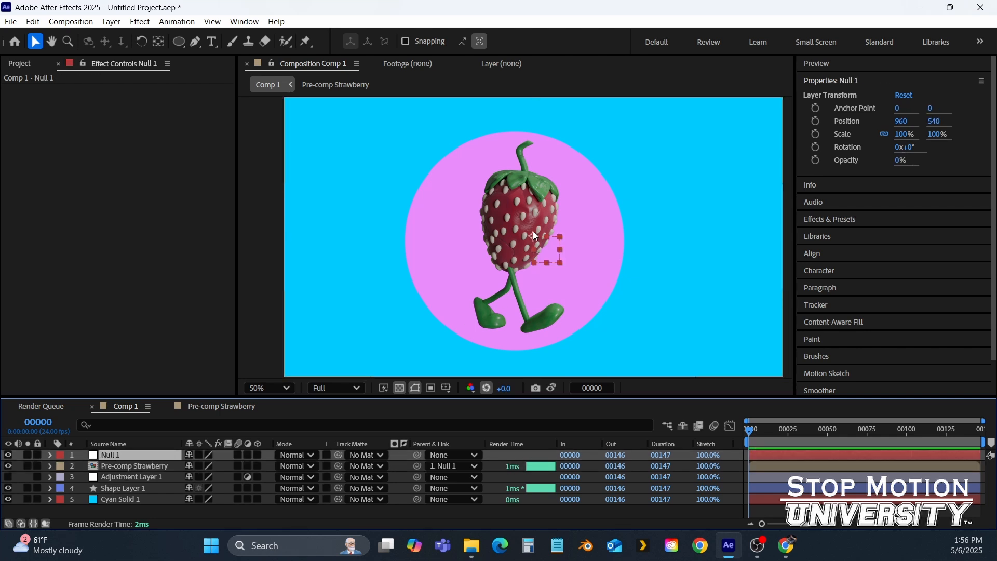
pyautogui.moveTo(533, 233); pyautogui.dragTo(560, 242)
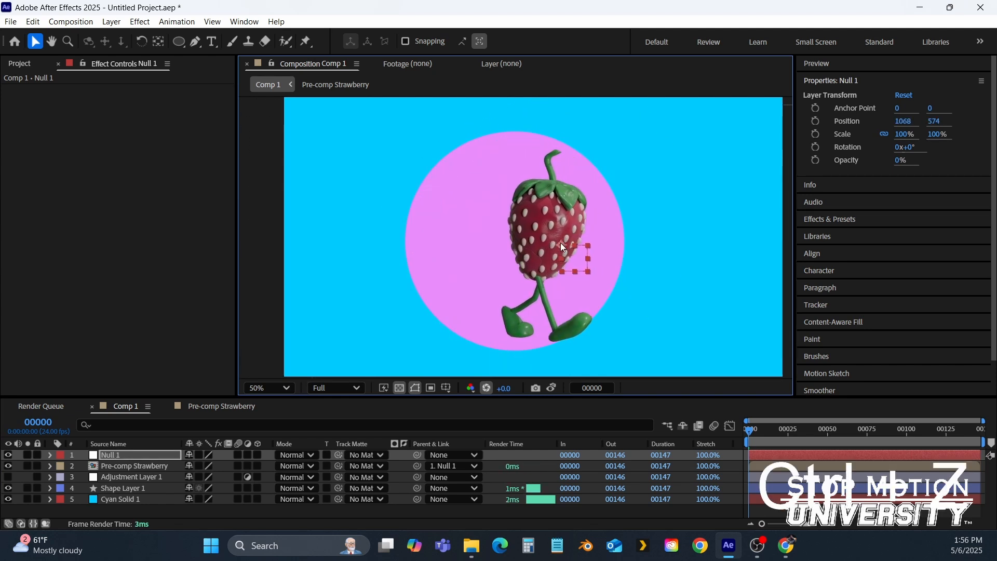
pyautogui.hotkey('ctrl', 'z')
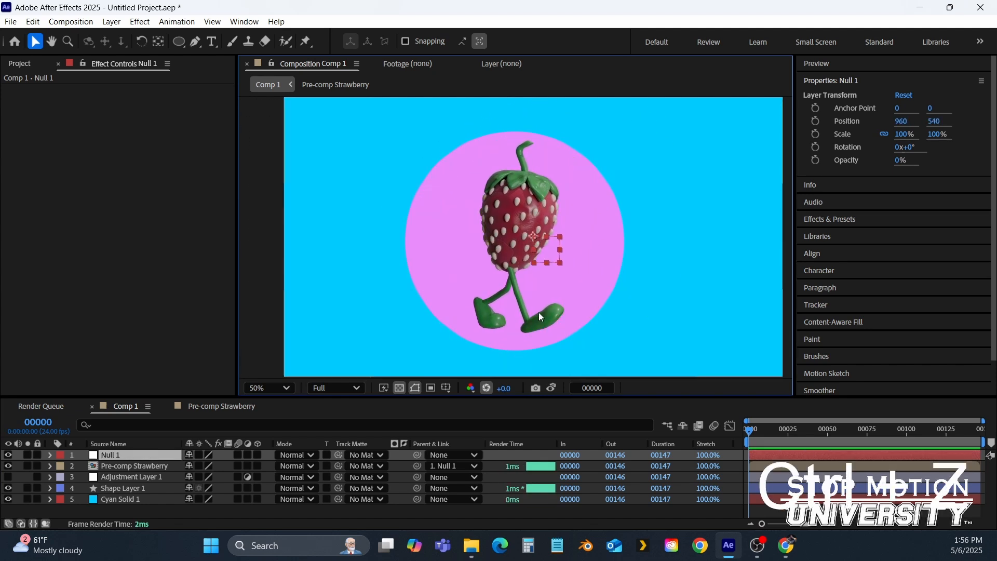
# Set the Pre-comp Strawberry layer's parent to None, try moving Null 1 to 962, 590, and undo that move.
pyautogui.click(453, 465)
pyautogui.click(448, 380)
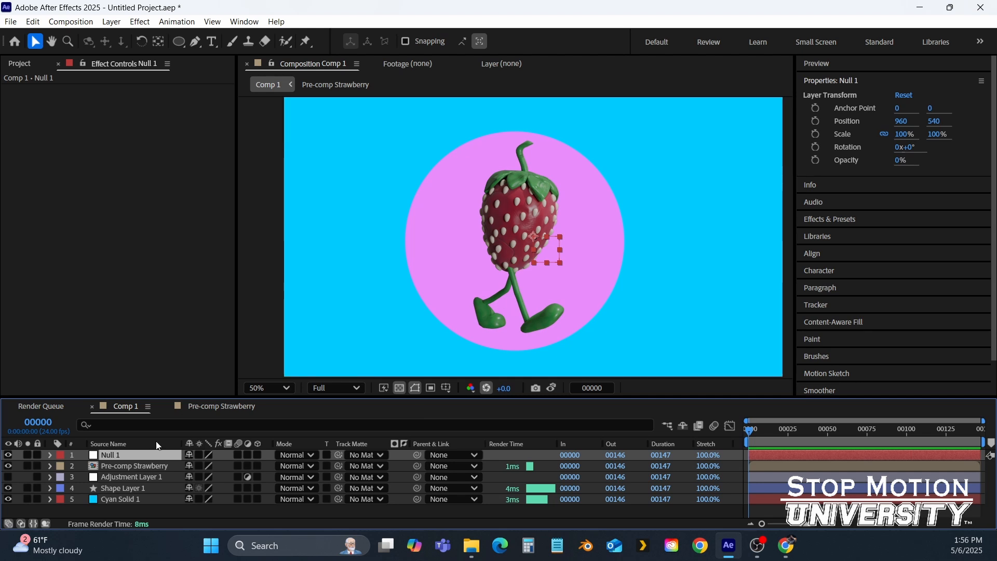
pyautogui.moveTo(543, 242)
pyautogui.mouseDown()
pyautogui.moveTo(563, 189)
pyautogui.moveTo(409, 198)
pyautogui.moveTo(433, 199)
pyautogui.moveTo(485, 281)
pyautogui.moveTo(535, 125)
pyautogui.moveTo(538, 253)
pyautogui.mouseUp()
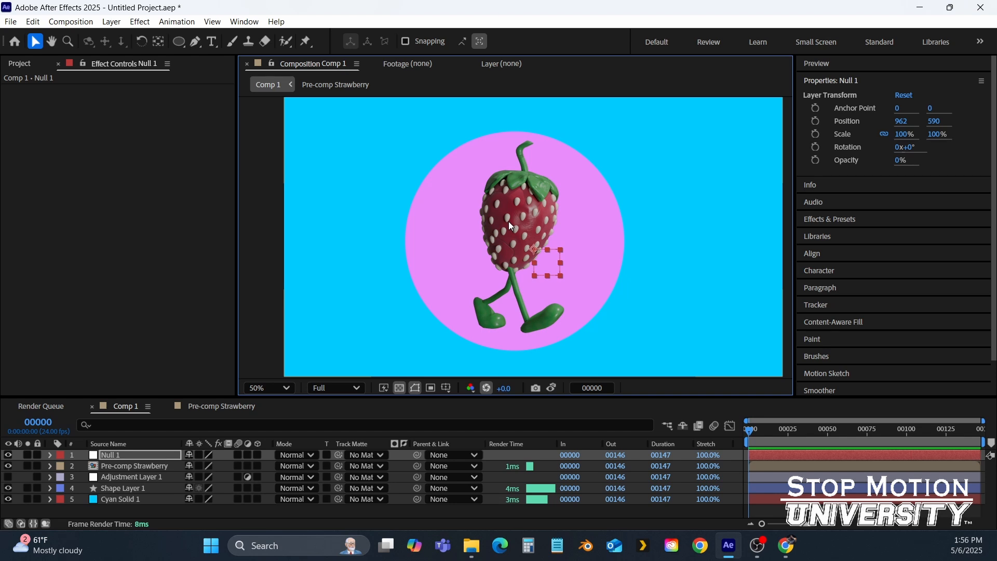
pyautogui.hotkey('ctrl', 'z')
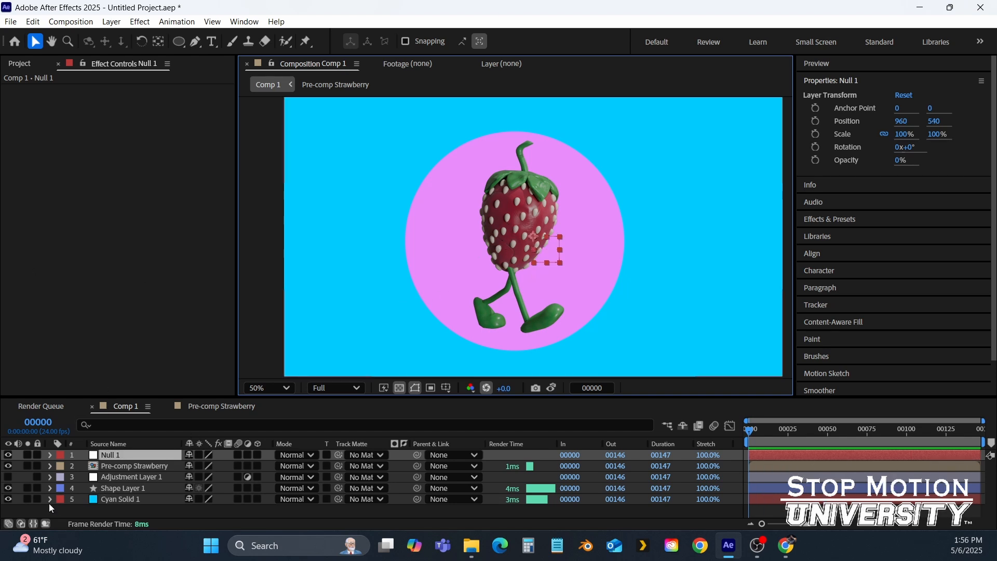